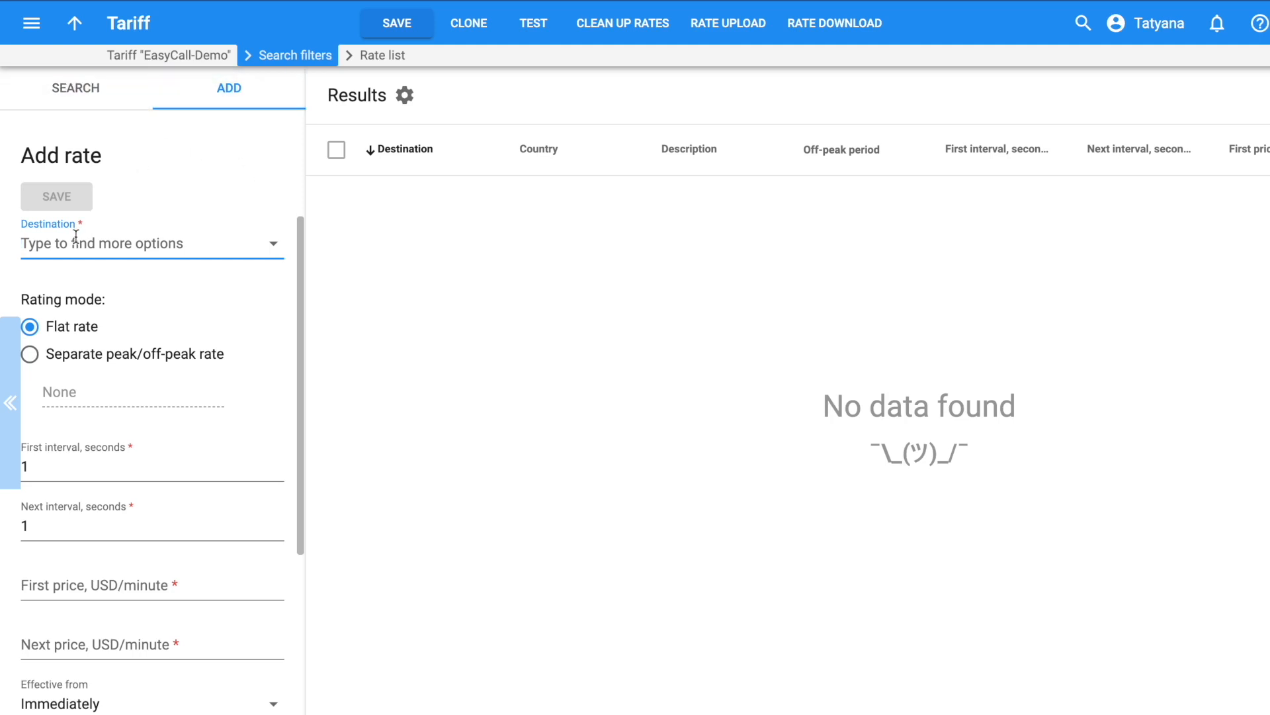
Enter destination 380 and choose 380 Ukraine for the new EasyCall-Demo rate
{"action": "type", "text": "038"}
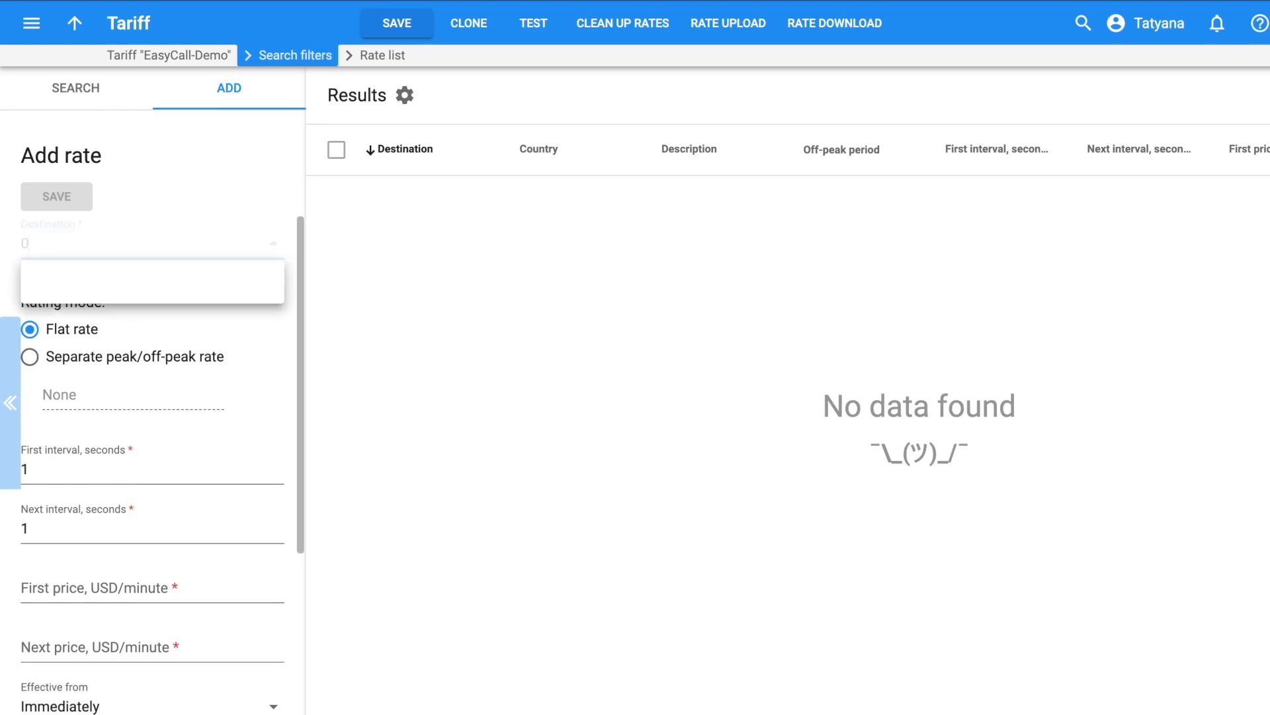
{"action": "key", "text": "BackSpace"}
{"action": "key", "text": "BackSpace"}
{"action": "key", "text": "BackSpace"}
{"action": "type", "text": "380"}
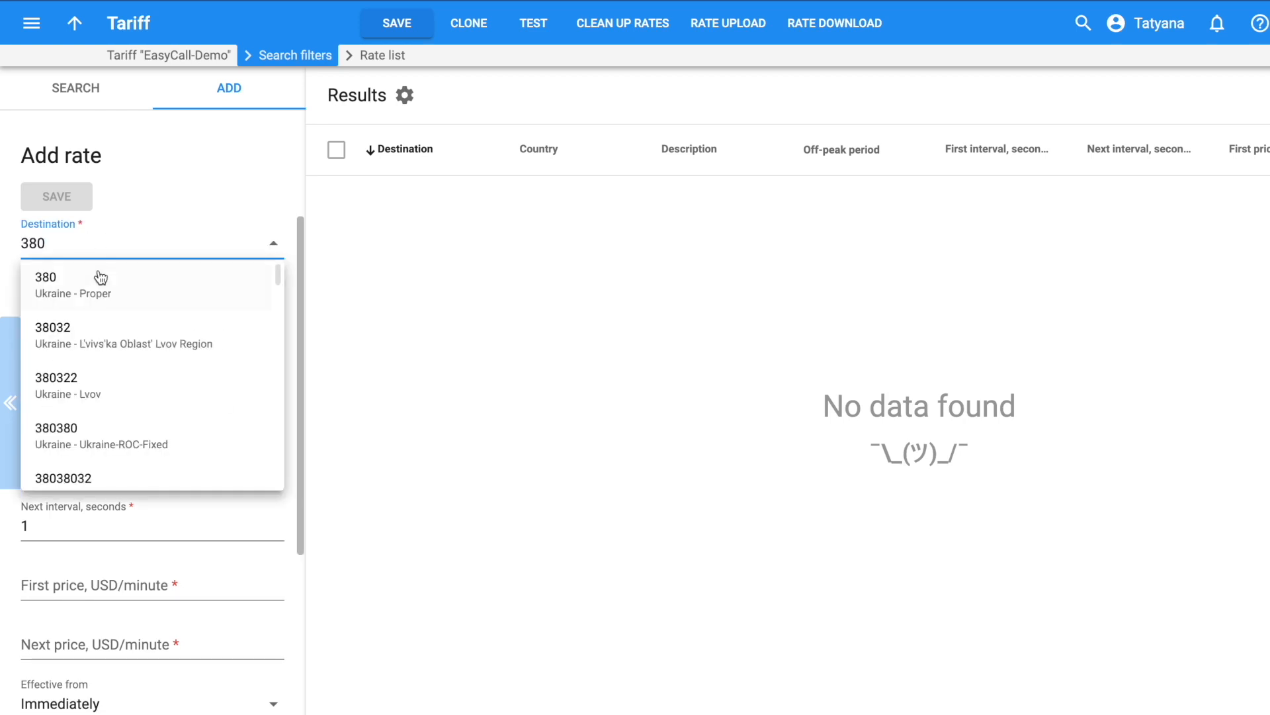
{"action": "left_click", "coordinate": [97, 286]}
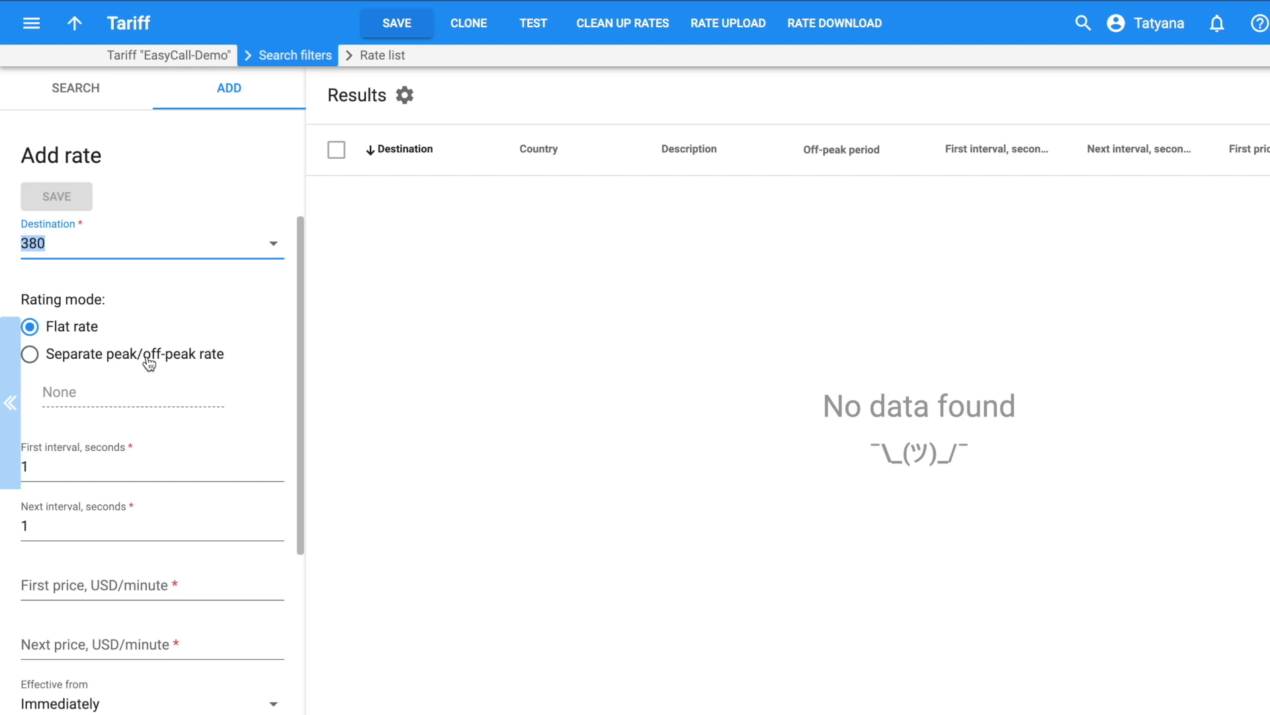
{"action": "scroll", "coordinate": [148, 364], "scroll_direction": "down", "scroll_amount": 1}
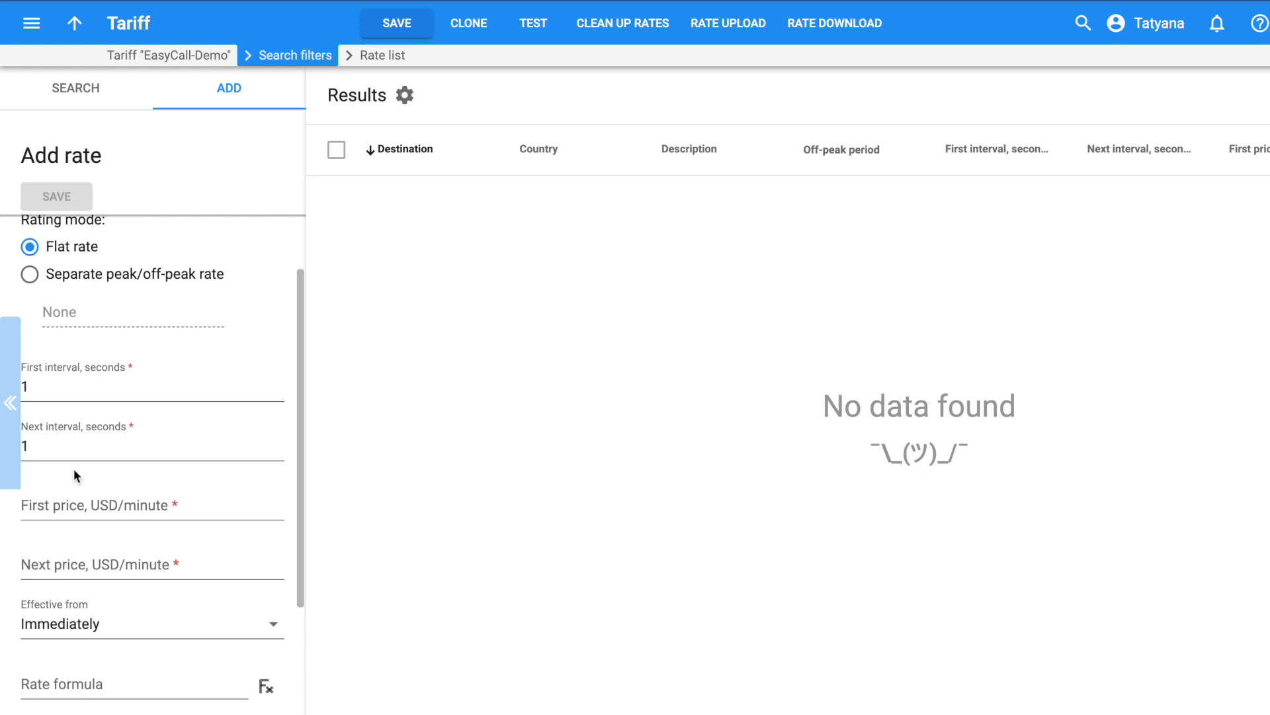
Set the first price to 0.10 USD/minute and save the 380 Ukraine rate
{"action": "left_click", "coordinate": [57, 503]}
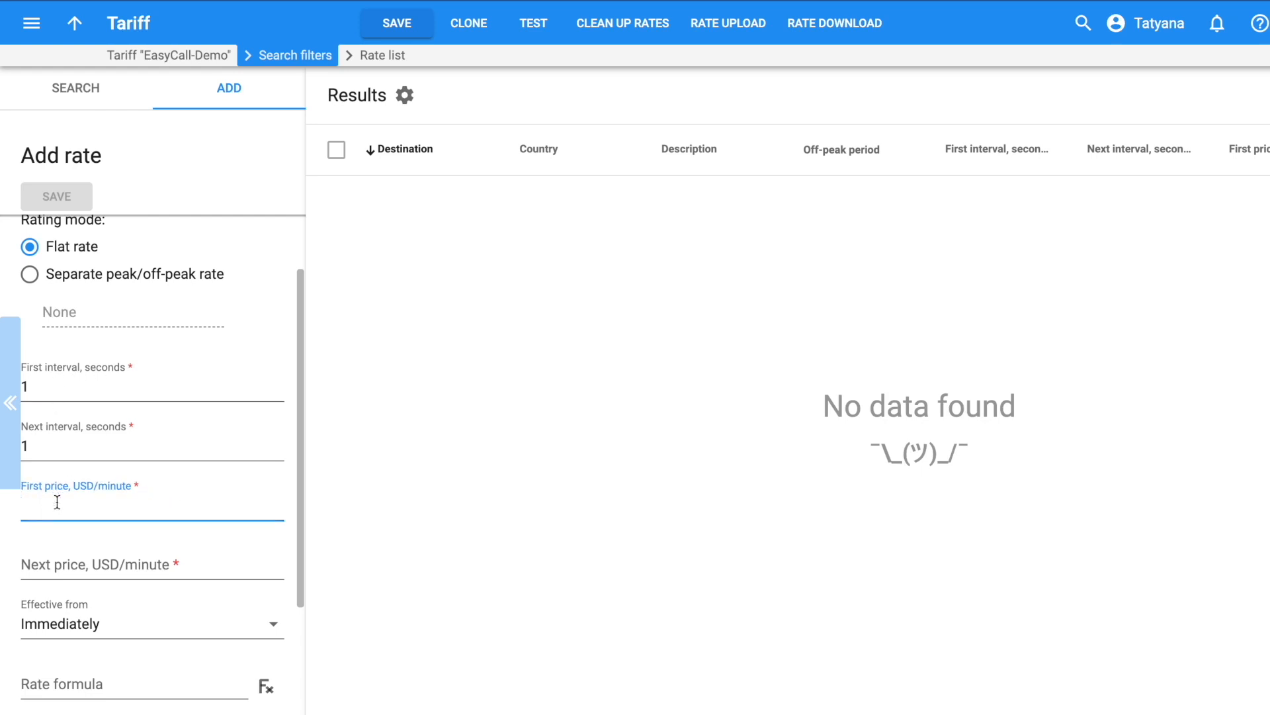
{"action": "type", "text": "1"}
{"action": "key", "text": "BackSpace"}
{"action": "type", "text": "0.10"}
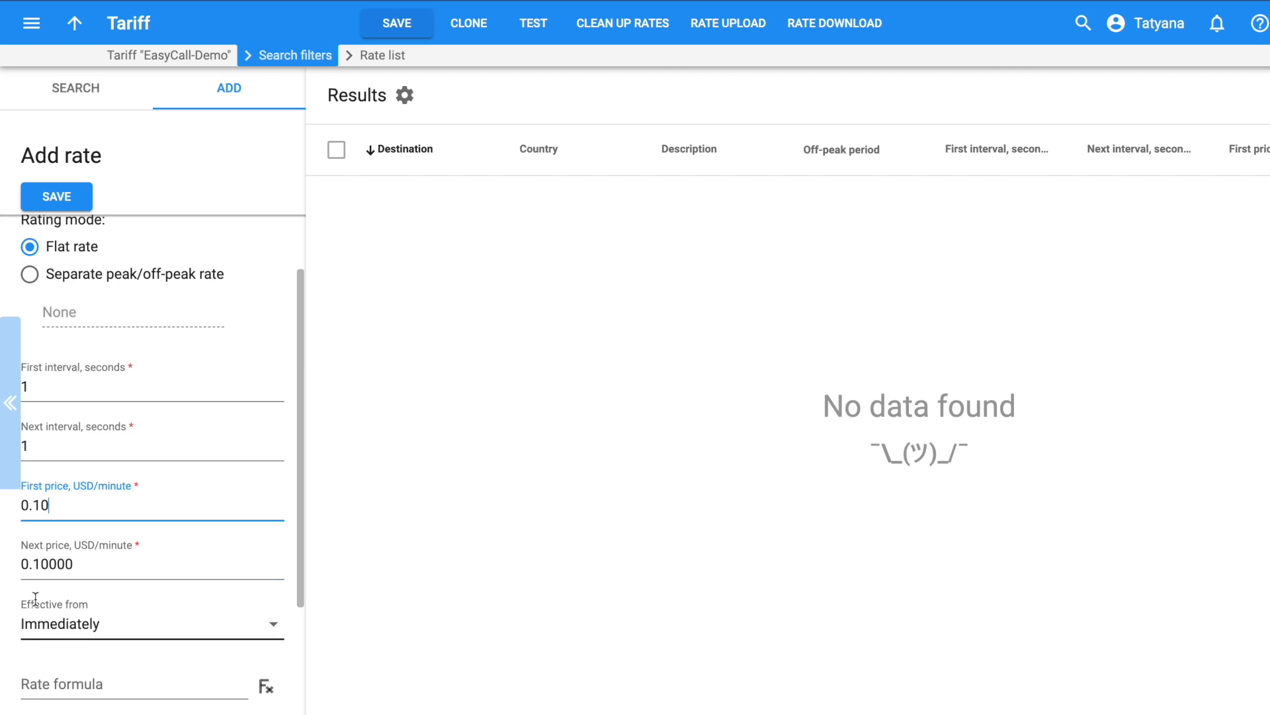
{"action": "scroll", "coordinate": [45, 589], "scroll_direction": "down", "scroll_amount": 3}
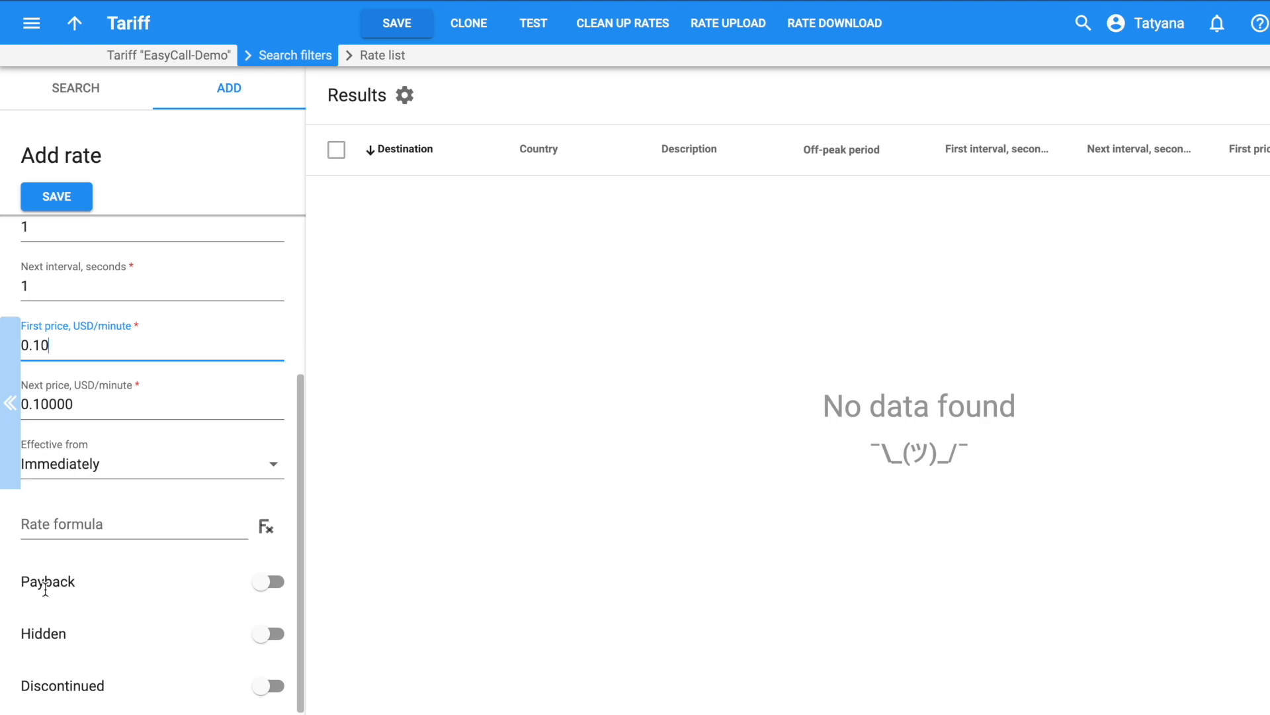
{"action": "scroll", "coordinate": [47, 587], "scroll_direction": "down", "scroll_amount": 1}
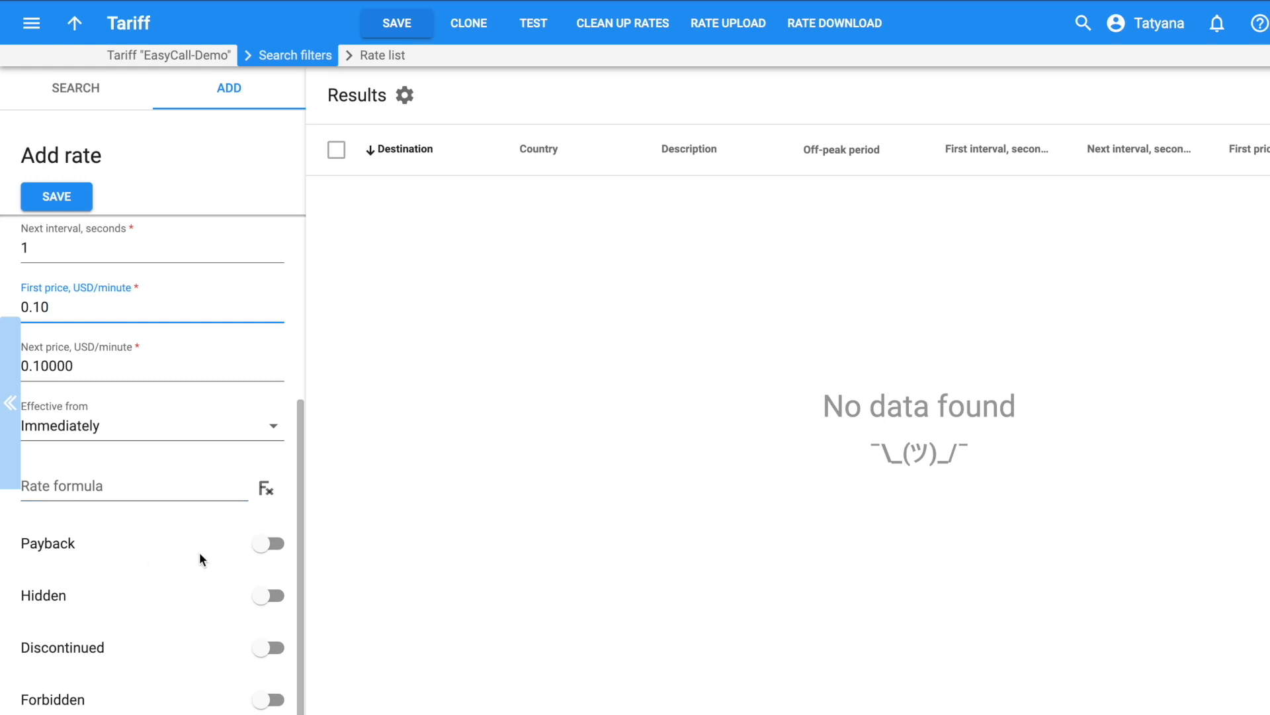
{"action": "scroll", "coordinate": [200, 560], "scroll_direction": "up", "scroll_amount": 5}
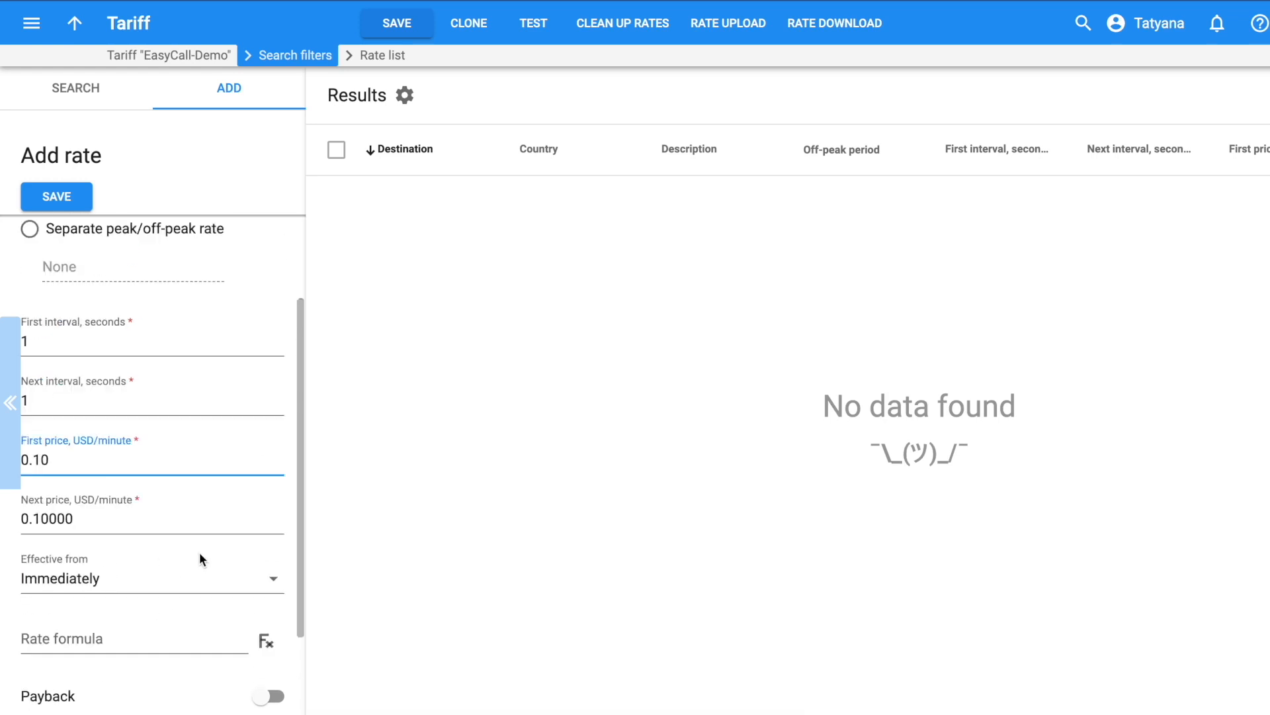
{"action": "left_click", "coordinate": [38, 197]}
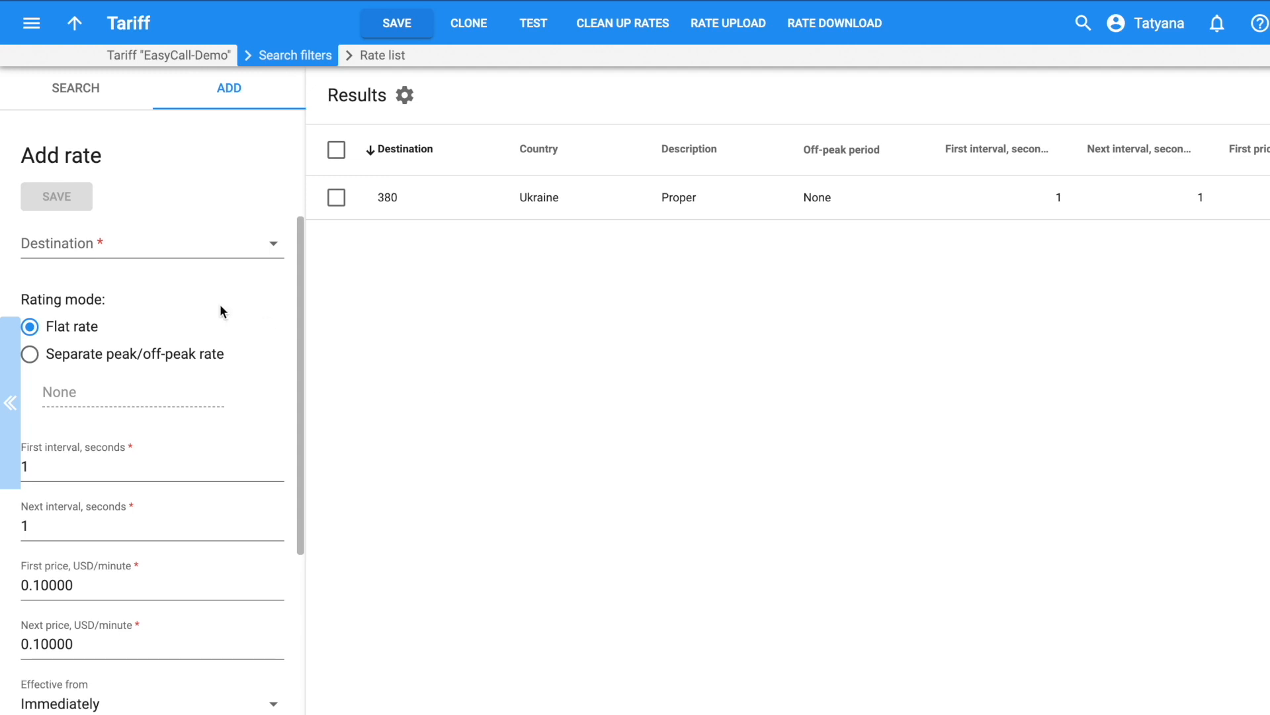
Add destination 38066 Ukraine mobile with a first price of 0.15 and save it
{"action": "left_click", "coordinate": [39, 248]}
{"action": "type", "text": "38066"}
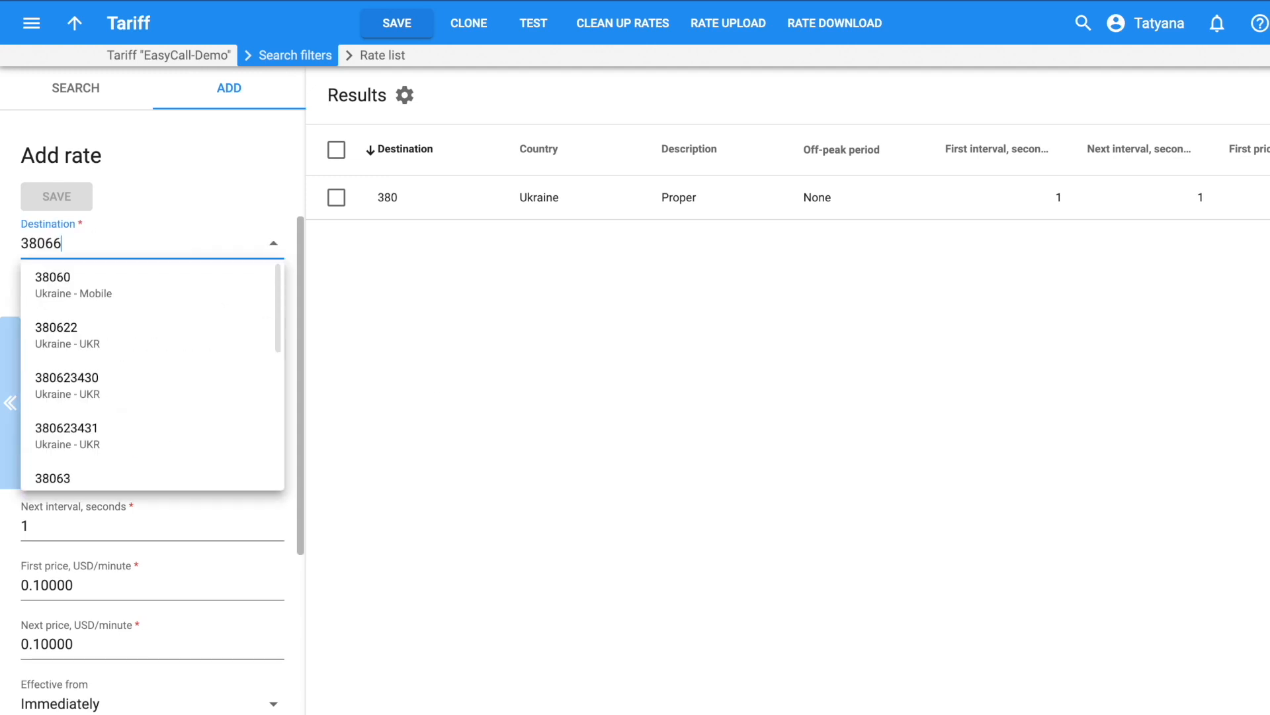
{"action": "left_click", "coordinate": [92, 296]}
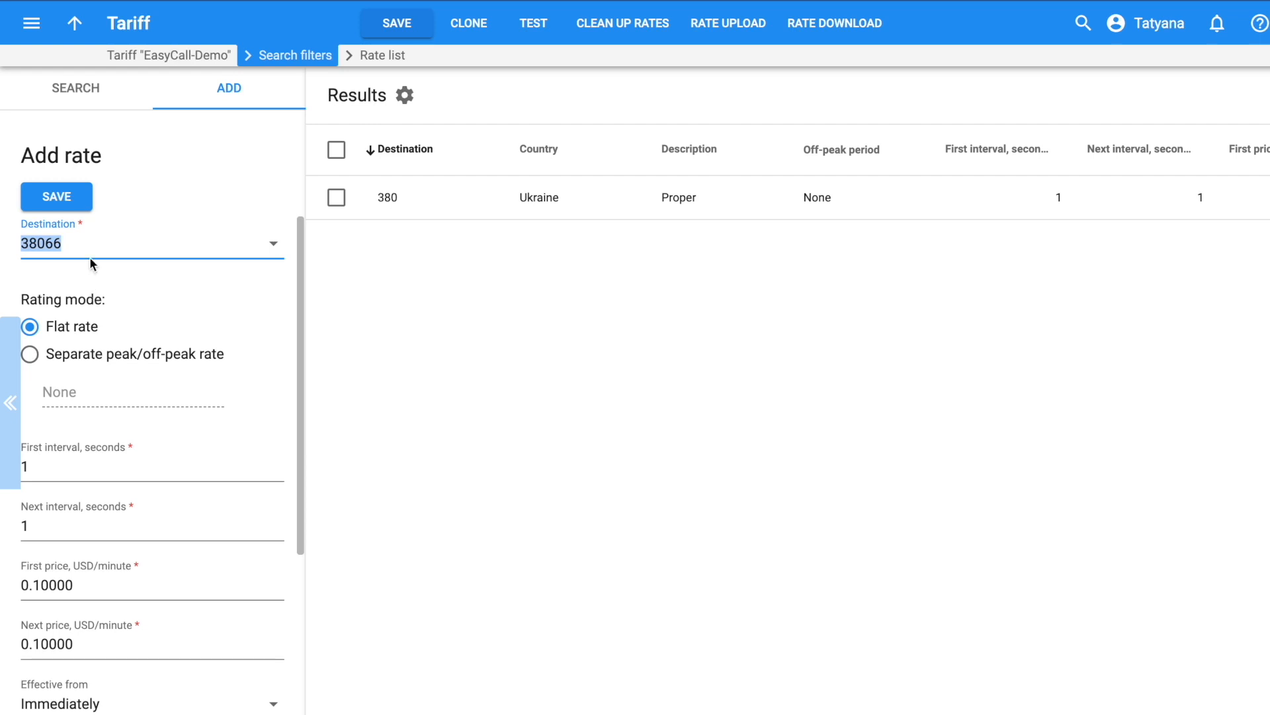
{"action": "left_click", "coordinate": [50, 587]}
{"action": "left_click", "coordinate": [49, 586]}
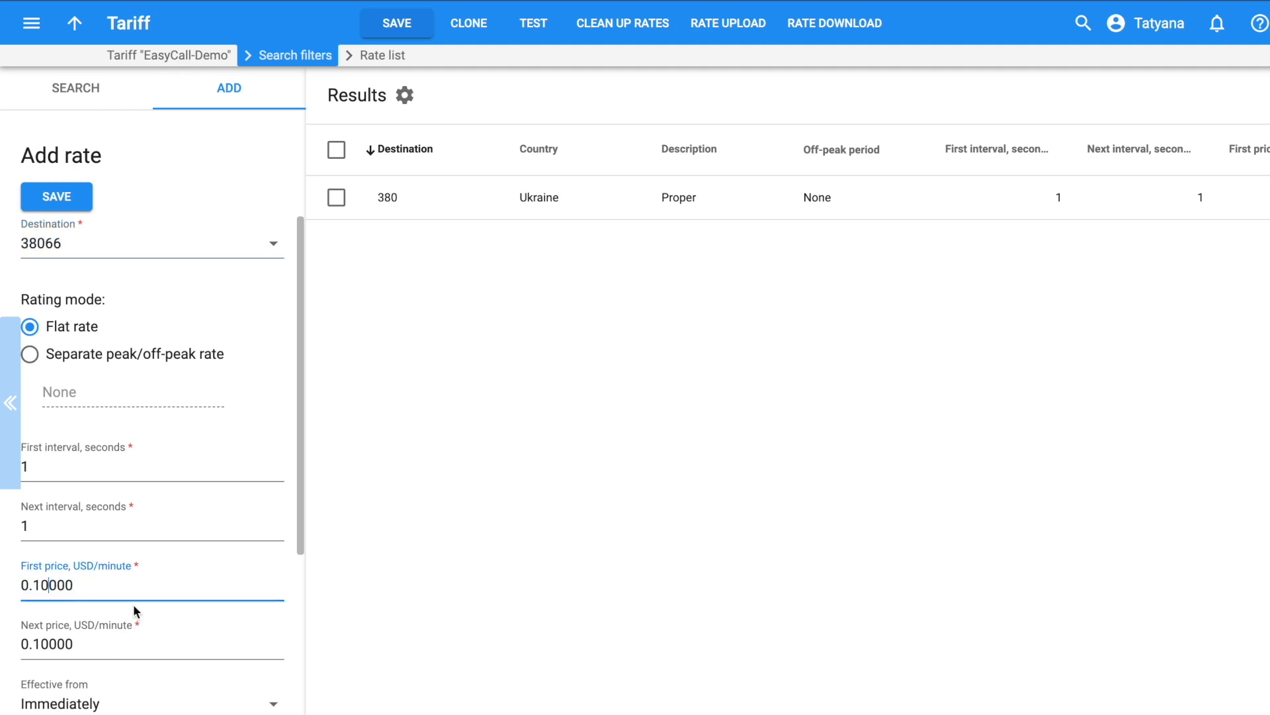
{"action": "key", "text": "BackSpace"}
{"action": "type", "text": "5"}
{"action": "mouse_move", "coordinate": [61, 241]}
{"action": "left_mouse_down"}
{"action": "mouse_move", "coordinate": [41, 230]}
{"action": "mouse_move", "coordinate": [79, 225]}
{"action": "left_mouse_up"}
{"action": "left_click", "coordinate": [58, 196]}
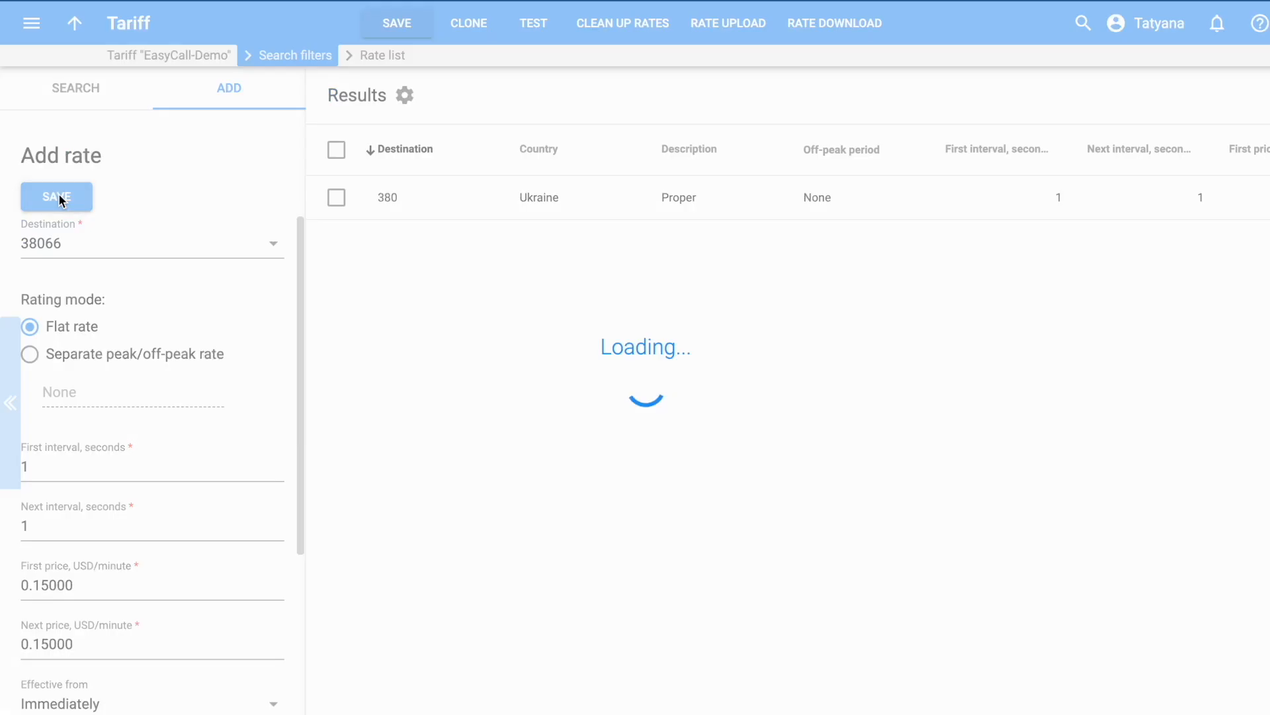
Add destination 34 Spain (whole country) at 0.03 USD/minute and save it
{"action": "left_click", "coordinate": [69, 244]}
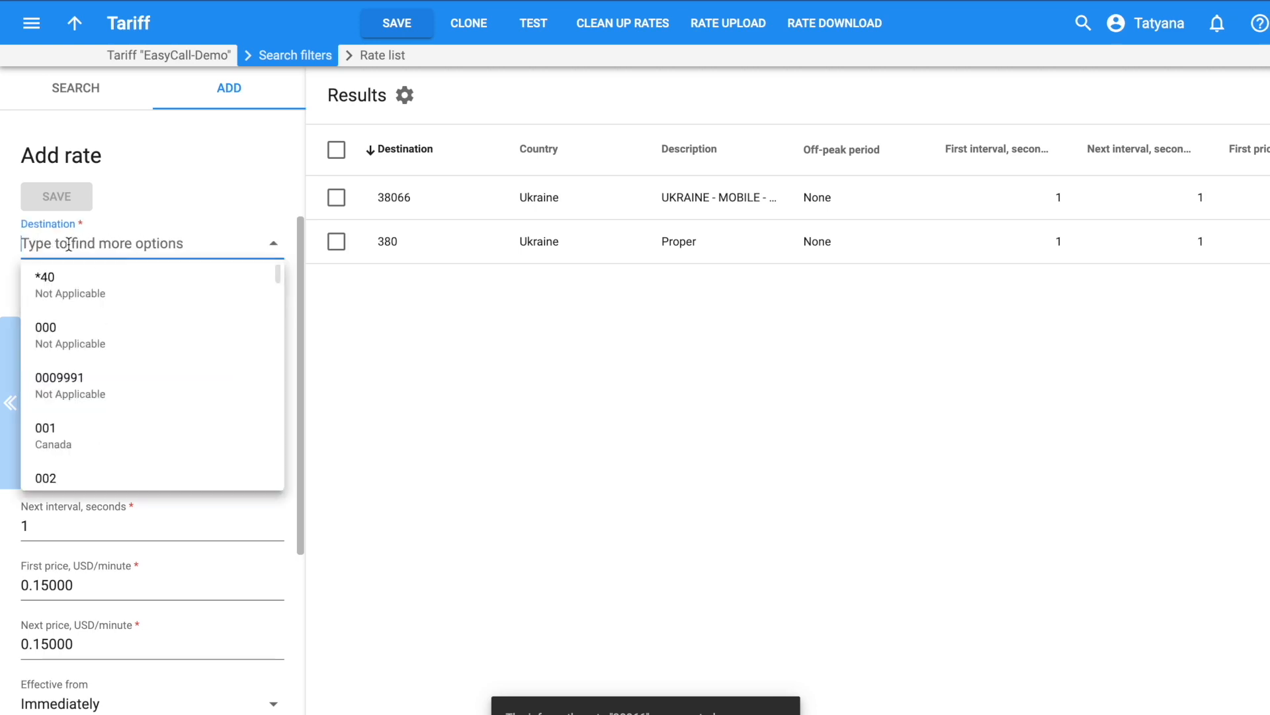
{"action": "type", "text": "34"}
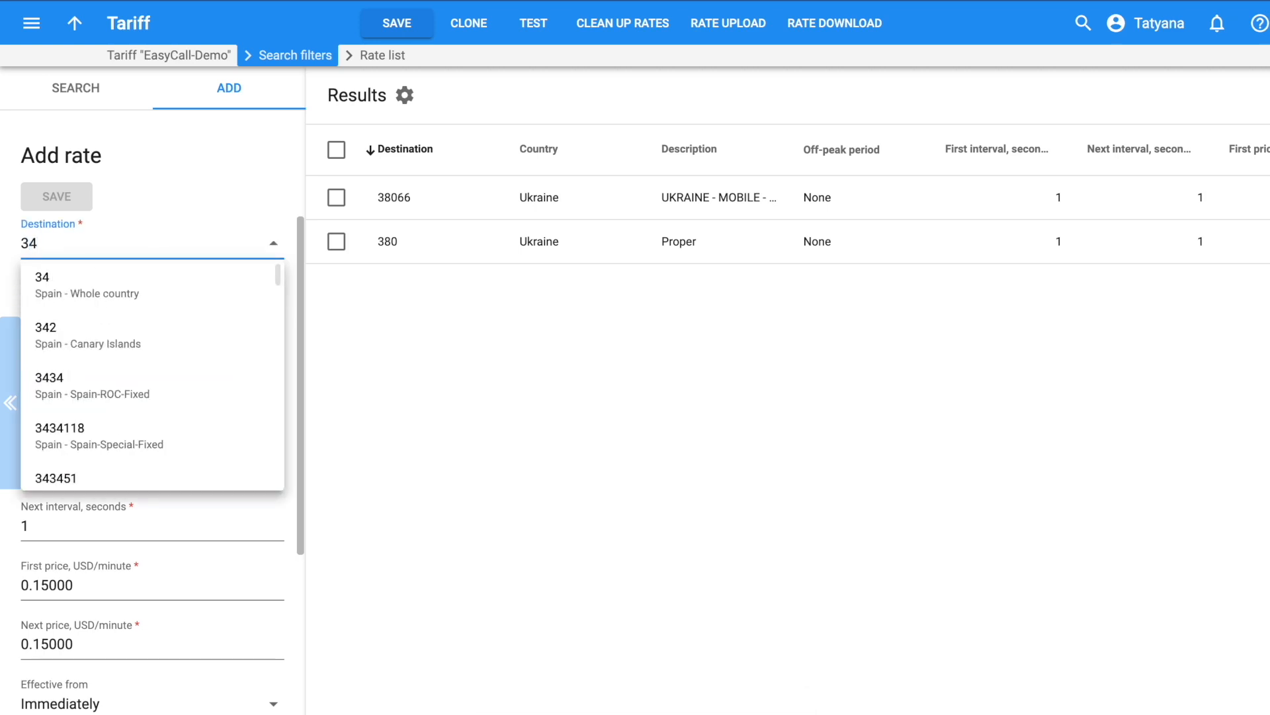
{"action": "left_click", "coordinate": [78, 285]}
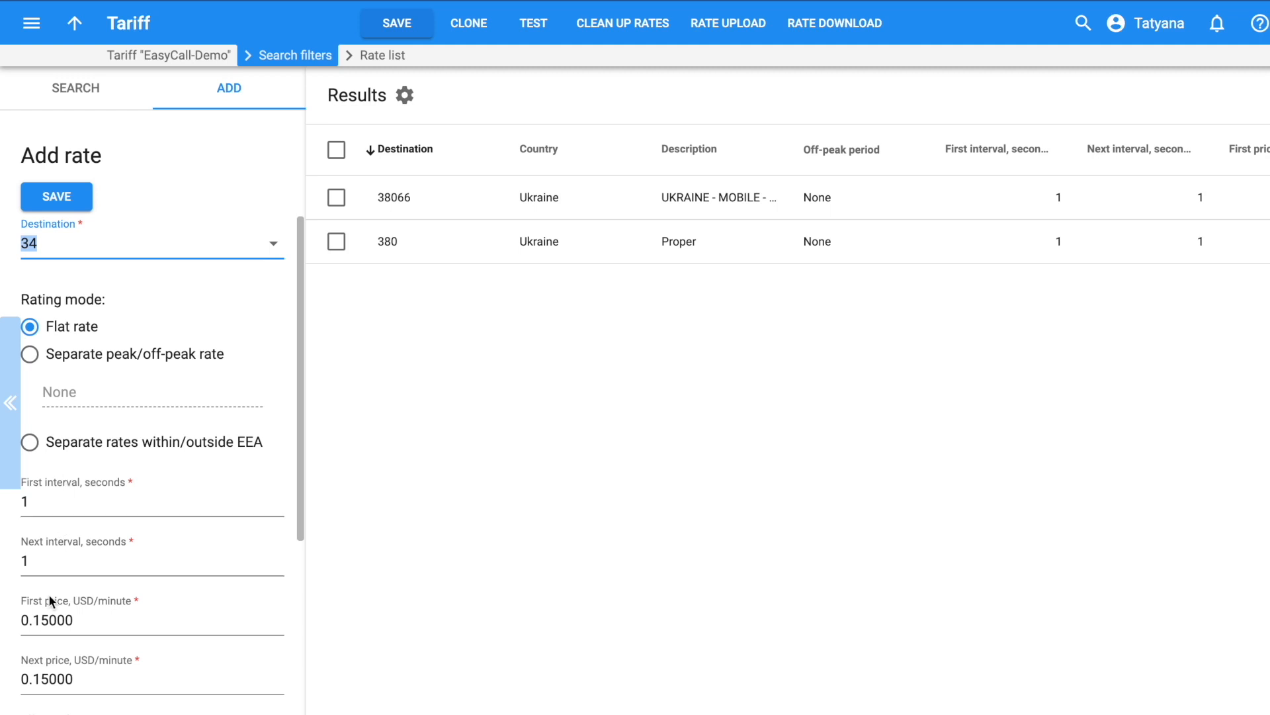
{"action": "double_click", "coordinate": [47, 620]}
{"action": "type", "text": "0.03"}
{"action": "scroll", "coordinate": [182, 374], "scroll_direction": "down", "scroll_amount": 2}
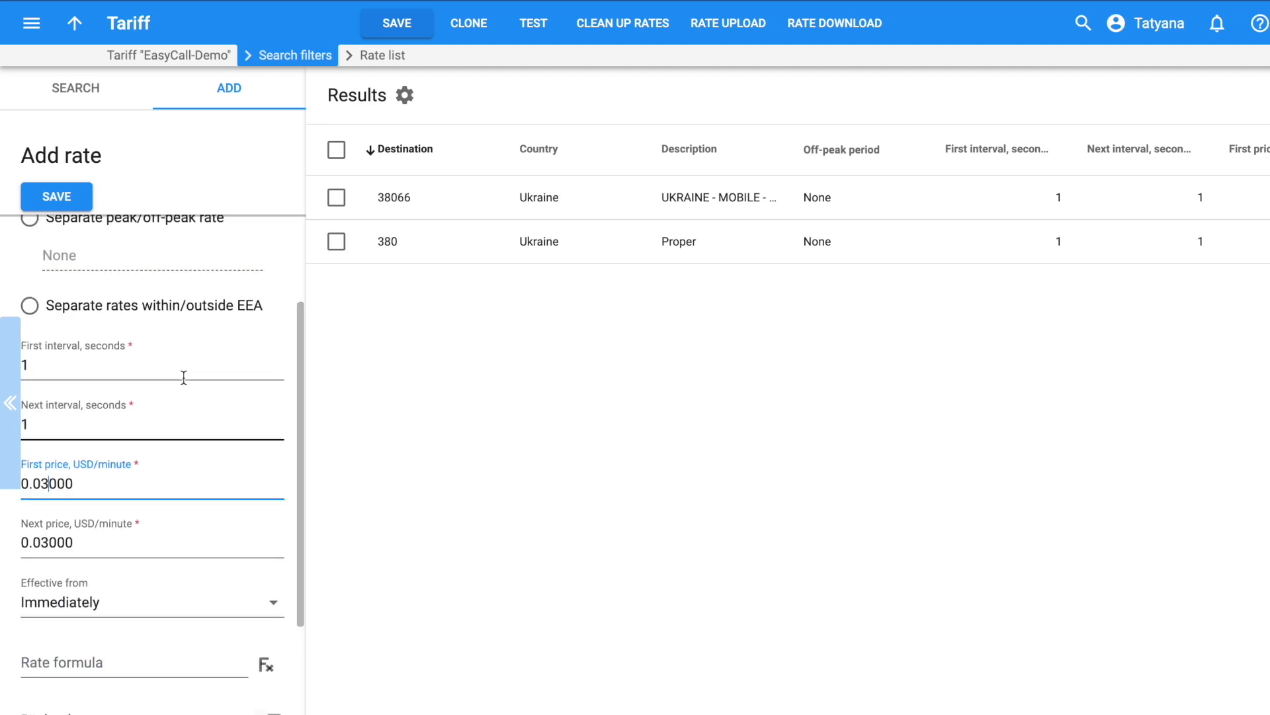
{"action": "left_click", "coordinate": [56, 197]}
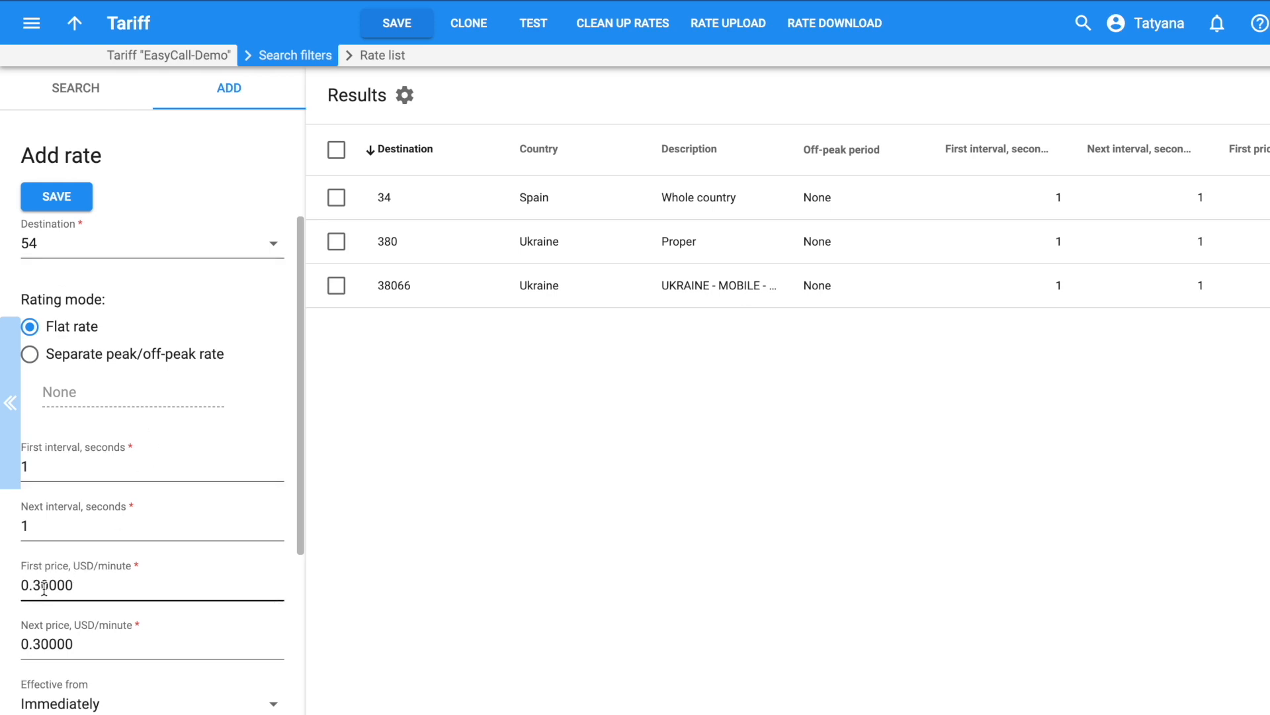
Save the 0.30 USD/minute rate for destination 54
{"action": "scroll", "coordinate": [138, 625], "scroll_direction": "down", "scroll_amount": 1}
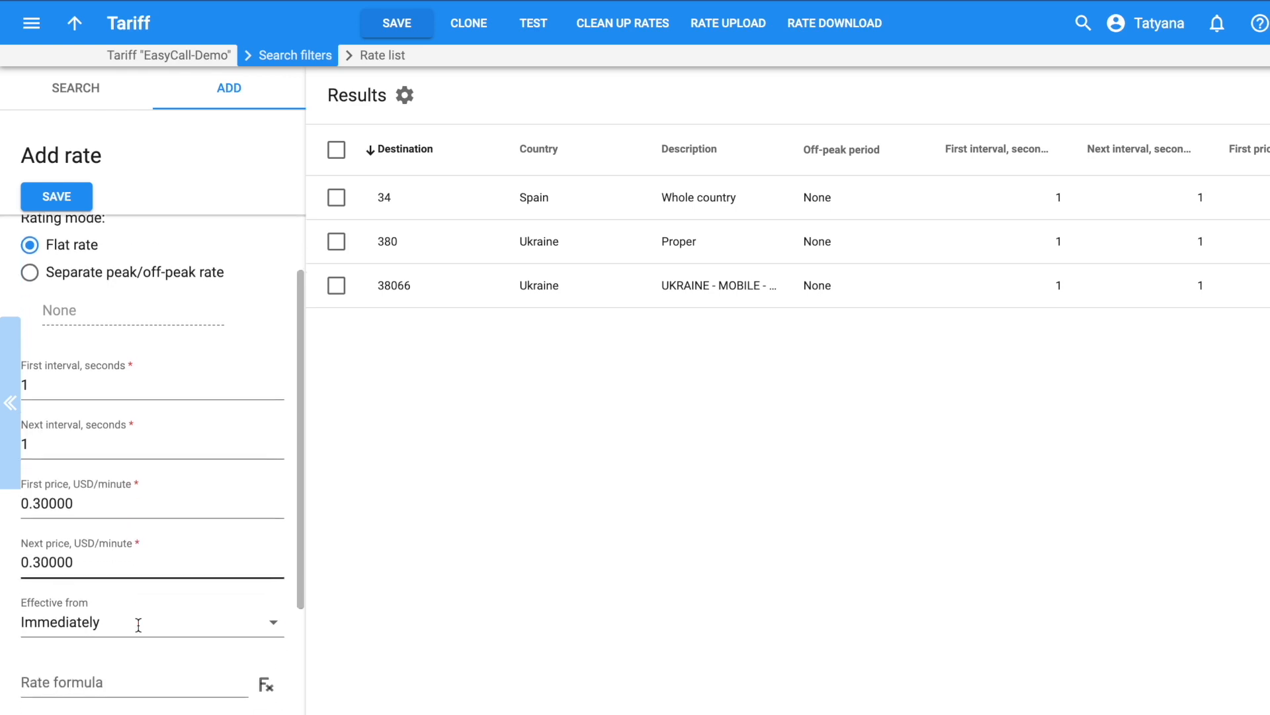
{"action": "scroll", "coordinate": [138, 625], "scroll_direction": "down", "scroll_amount": 1}
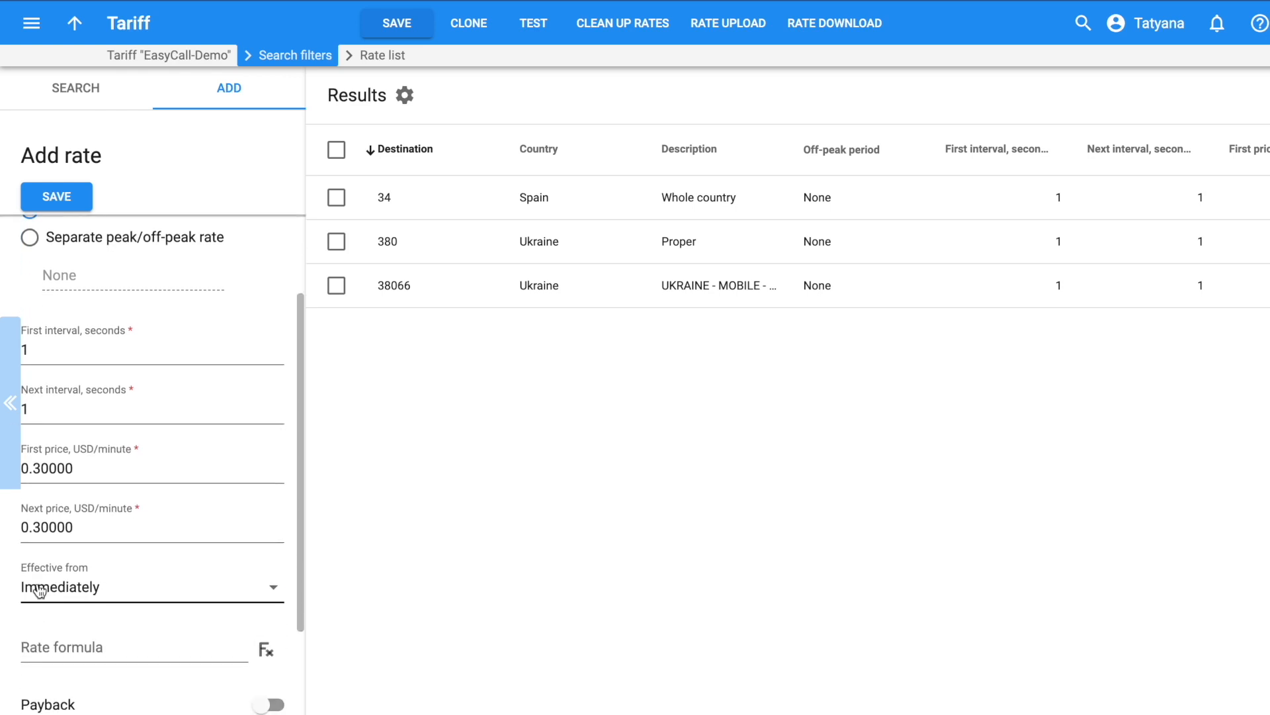
{"action": "left_click", "coordinate": [50, 200]}
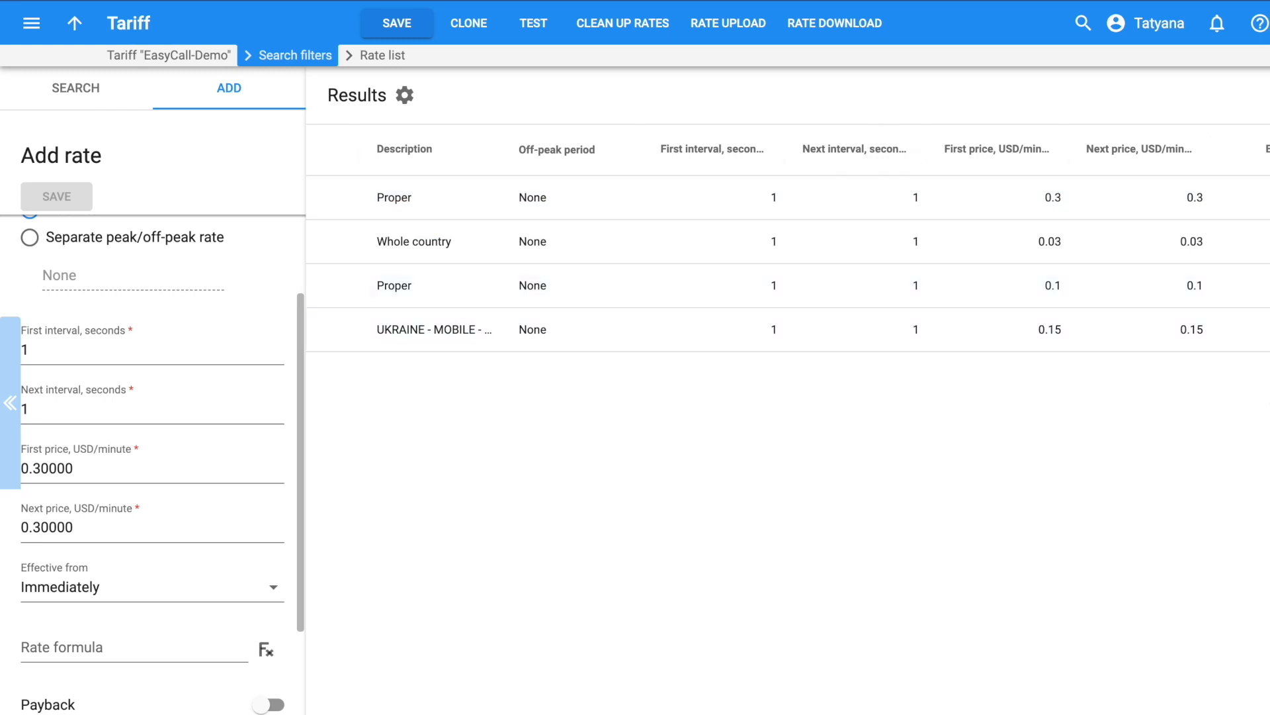
Expand the rate list to view all four rates, then return to the Add rate form
{"action": "left_click", "coordinate": [1269, 400]}
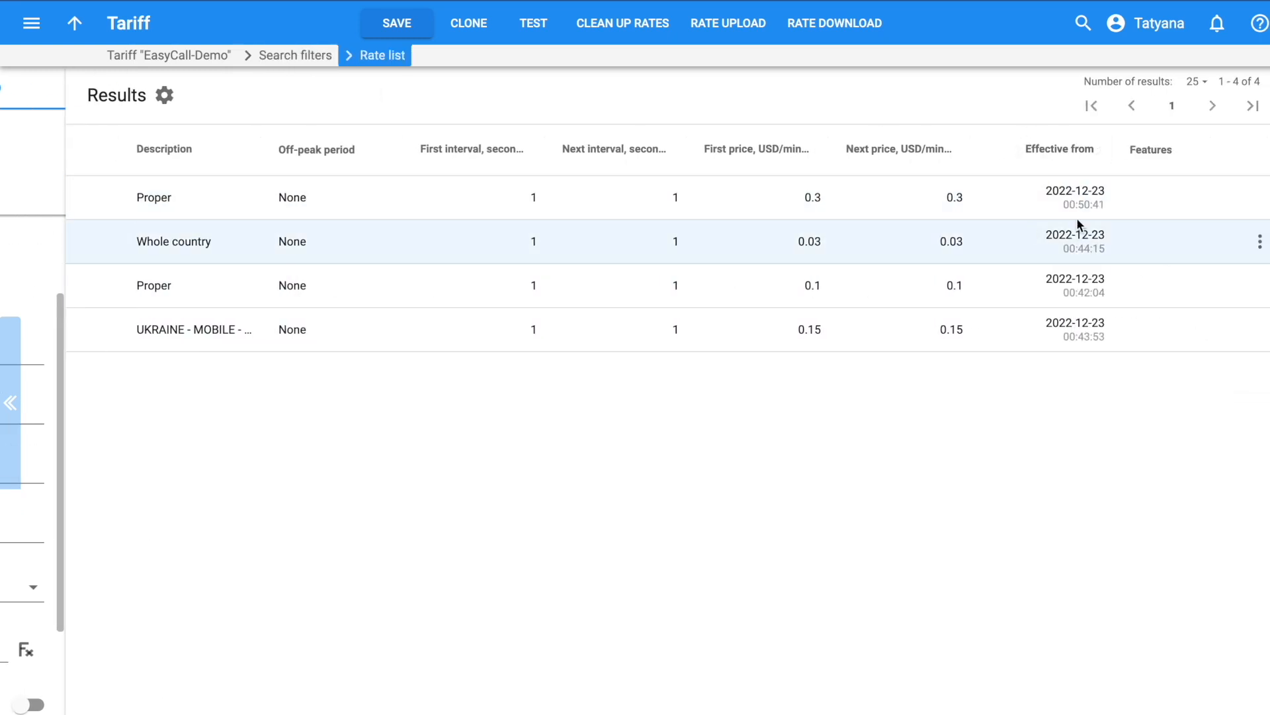
{"action": "left_click", "coordinate": [9, 423]}
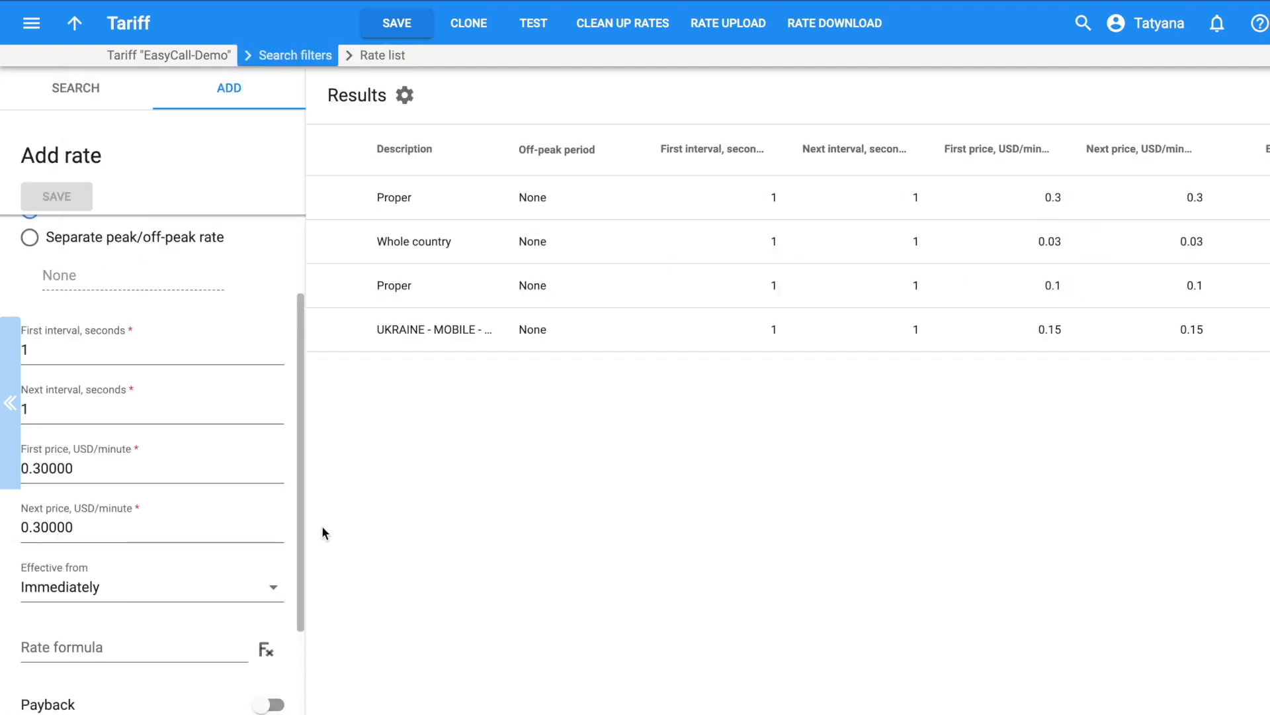
{"action": "scroll", "coordinate": [154, 443], "scroll_direction": "up", "scroll_amount": 2}
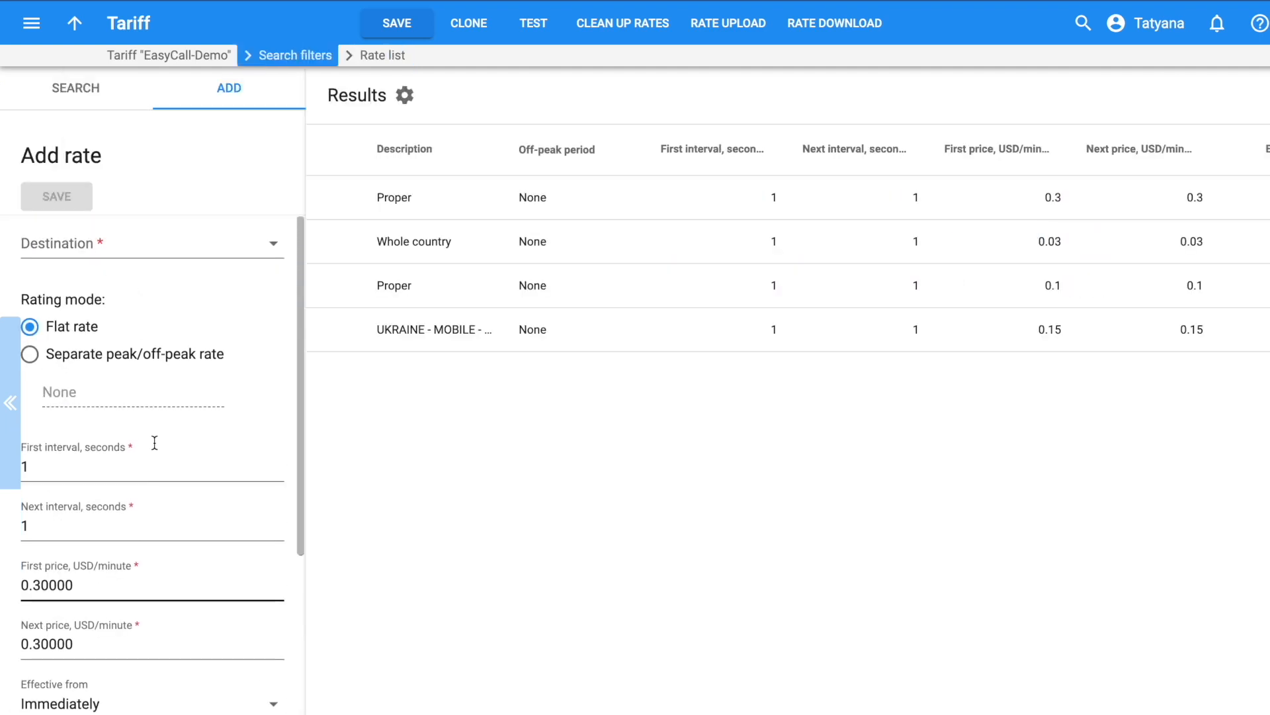
Start a new rate for destination 54 Argentina with a first price of 0.15
{"action": "left_click", "coordinate": [51, 238]}
{"action": "type", "text": "54"}
{"action": "left_click", "coordinate": [77, 284]}
{"action": "scroll", "coordinate": [236, 464], "scroll_direction": "down", "scroll_amount": 4}
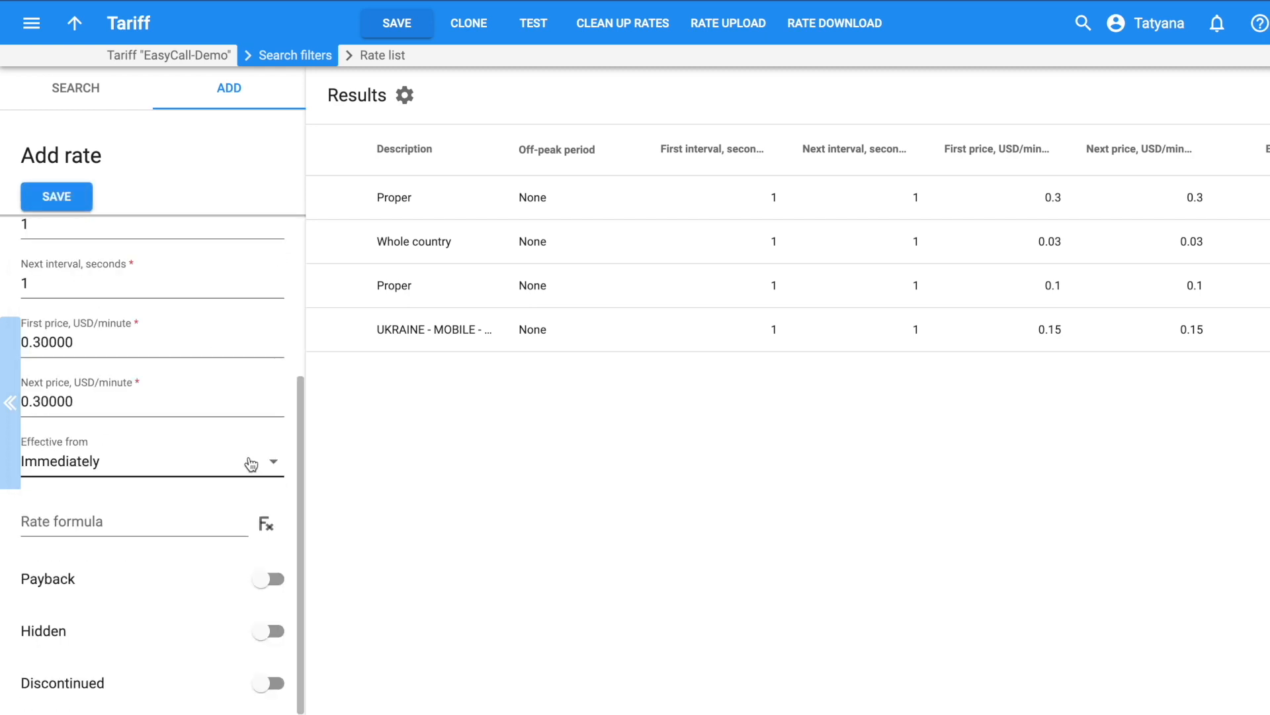
{"action": "double_click", "coordinate": [36, 343]}
{"action": "left_click", "coordinate": [36, 343]}
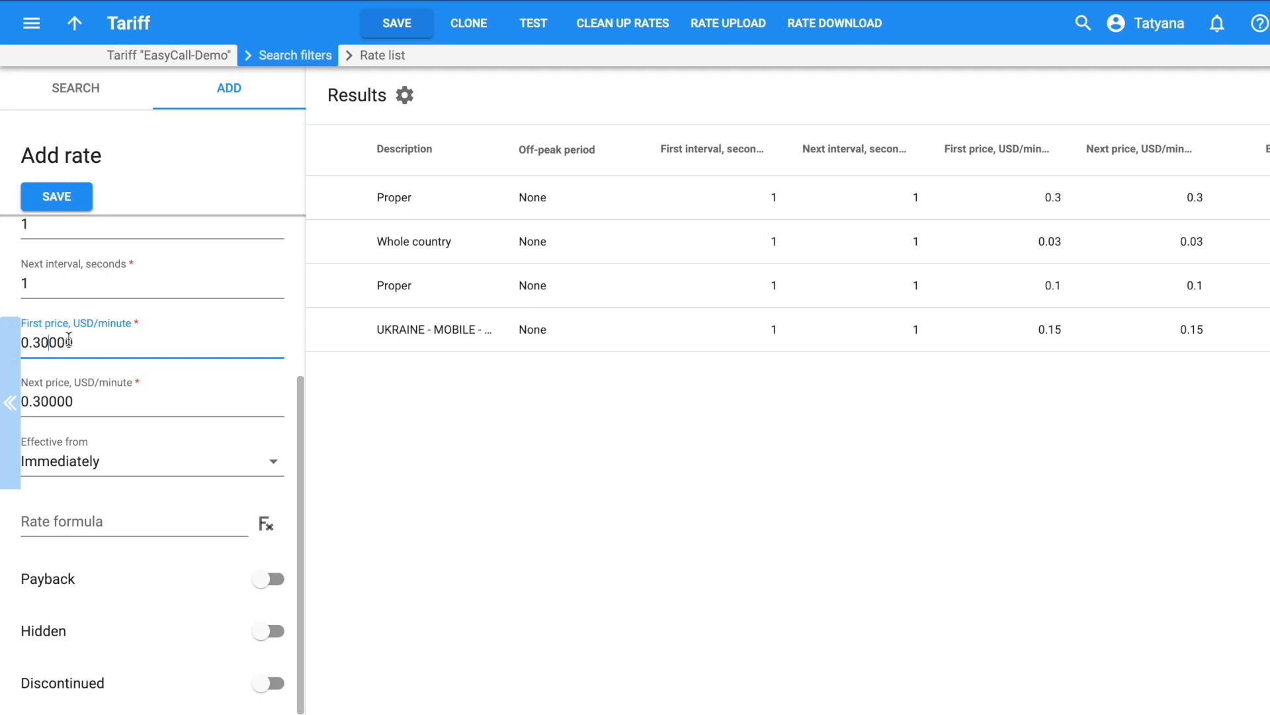
{"action": "key", "text": "BackSpace"}
{"action": "type", "text": "15"}
{"action": "left_click", "coordinate": [272, 467]}
{"action": "left_click", "coordinate": [62, 538]}
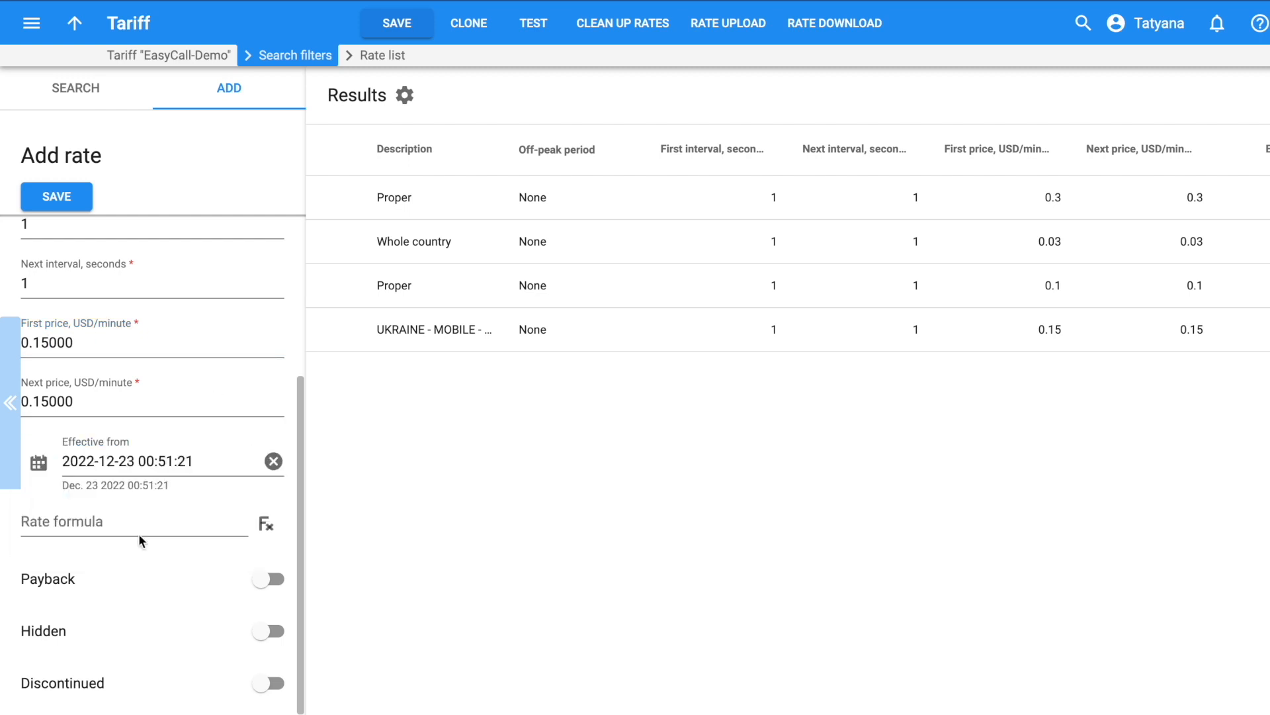
{"action": "left_click", "coordinate": [39, 462]}
{"action": "left_click", "coordinate": [283, 358]}
{"action": "left_click", "coordinate": [275, 434]}
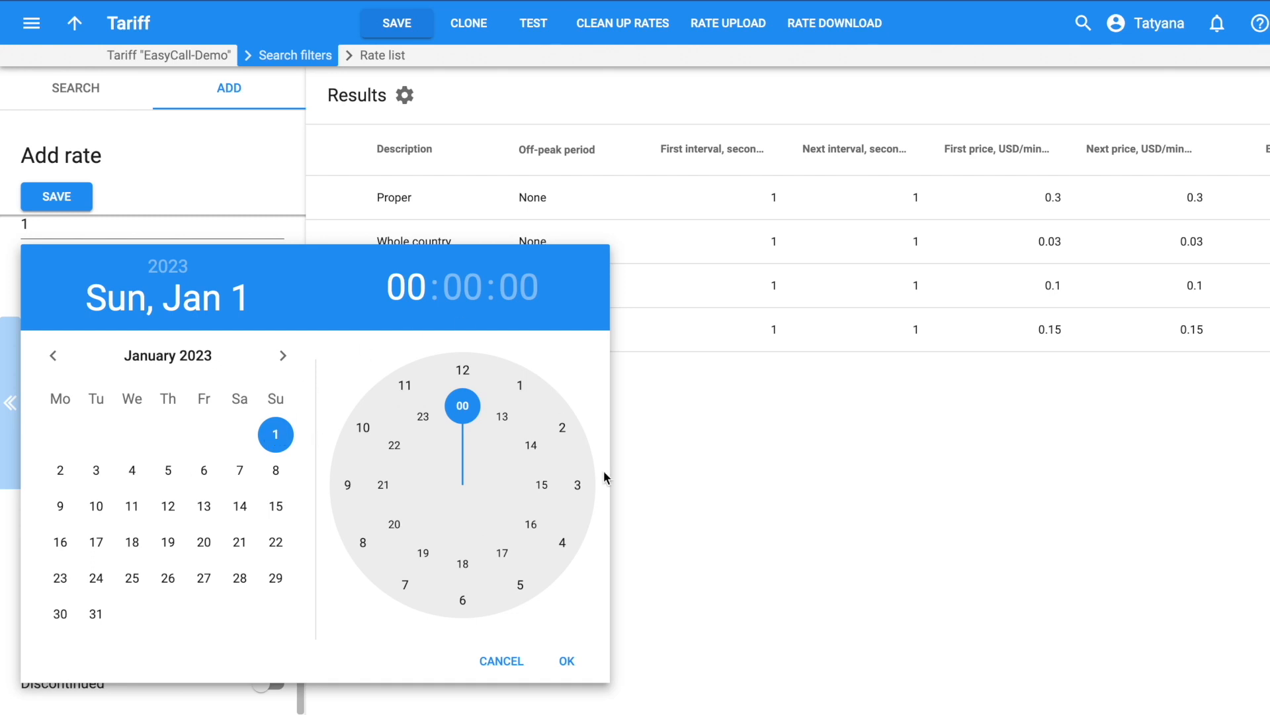
{"action": "left_click", "coordinate": [567, 661]}
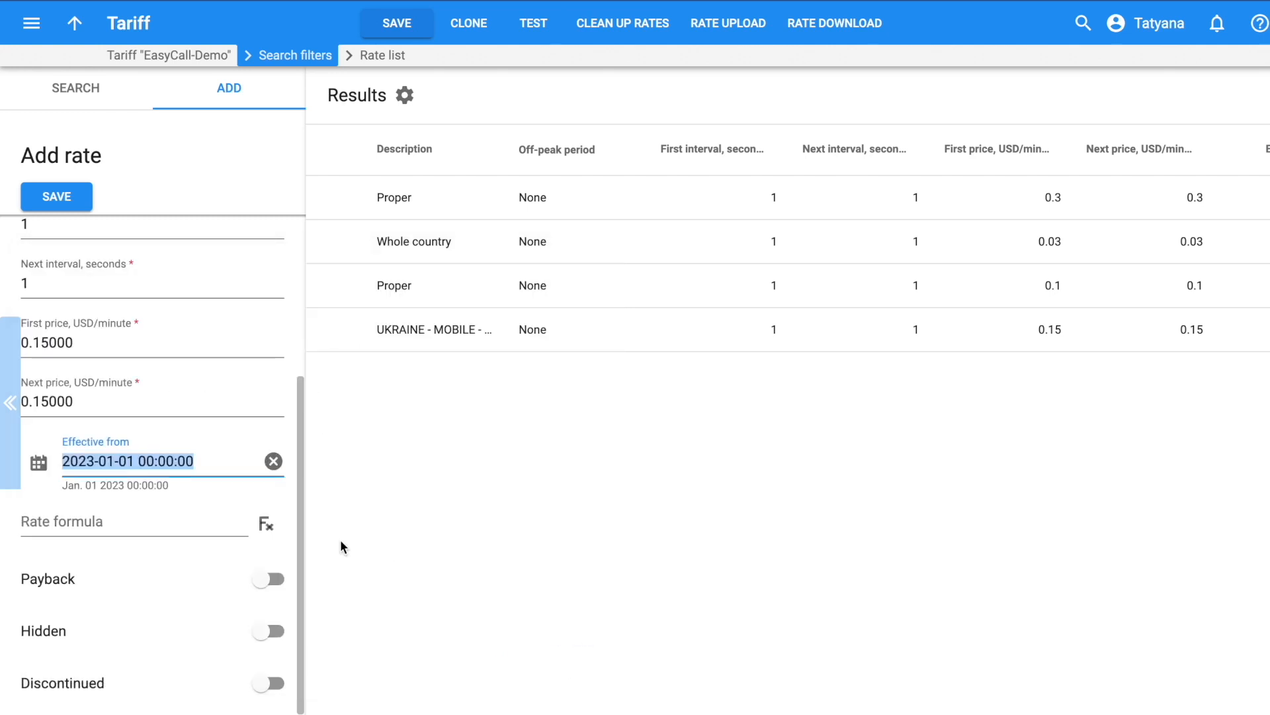
{"action": "left_click", "coordinate": [46, 195]}
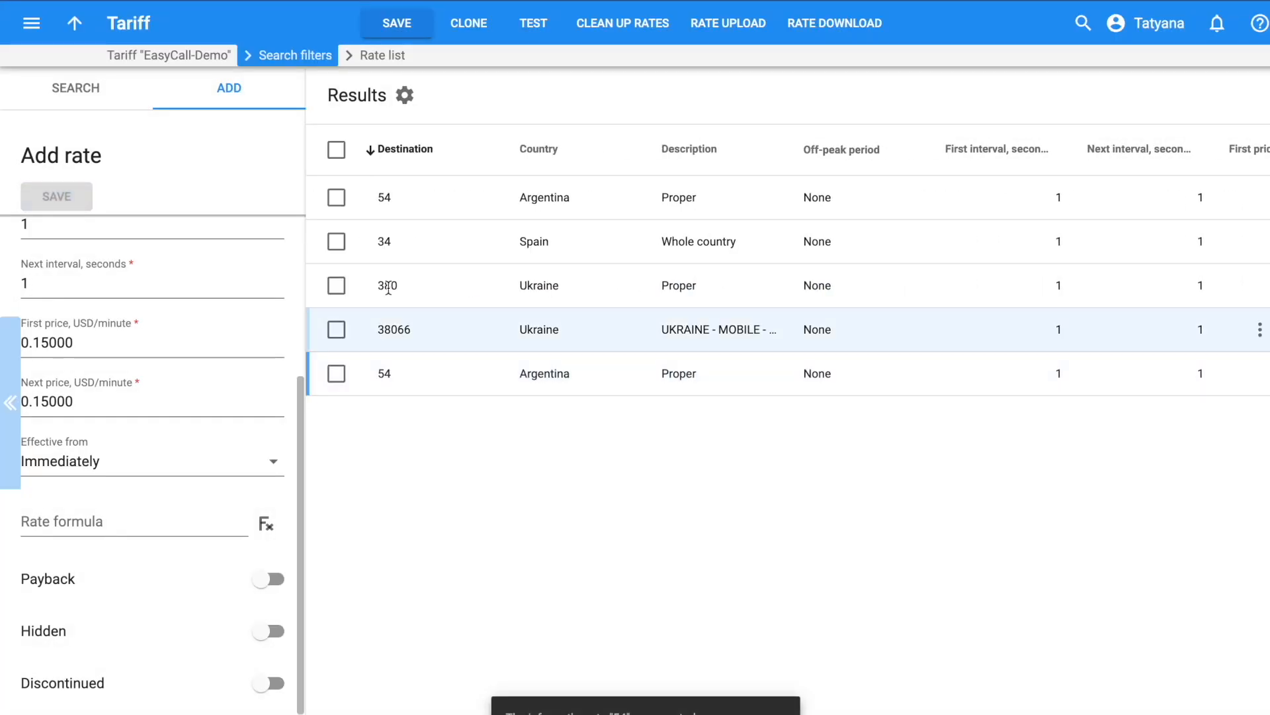
{"action": "scroll", "coordinate": [601, 375], "scroll_direction": "right", "scroll_amount": 5}
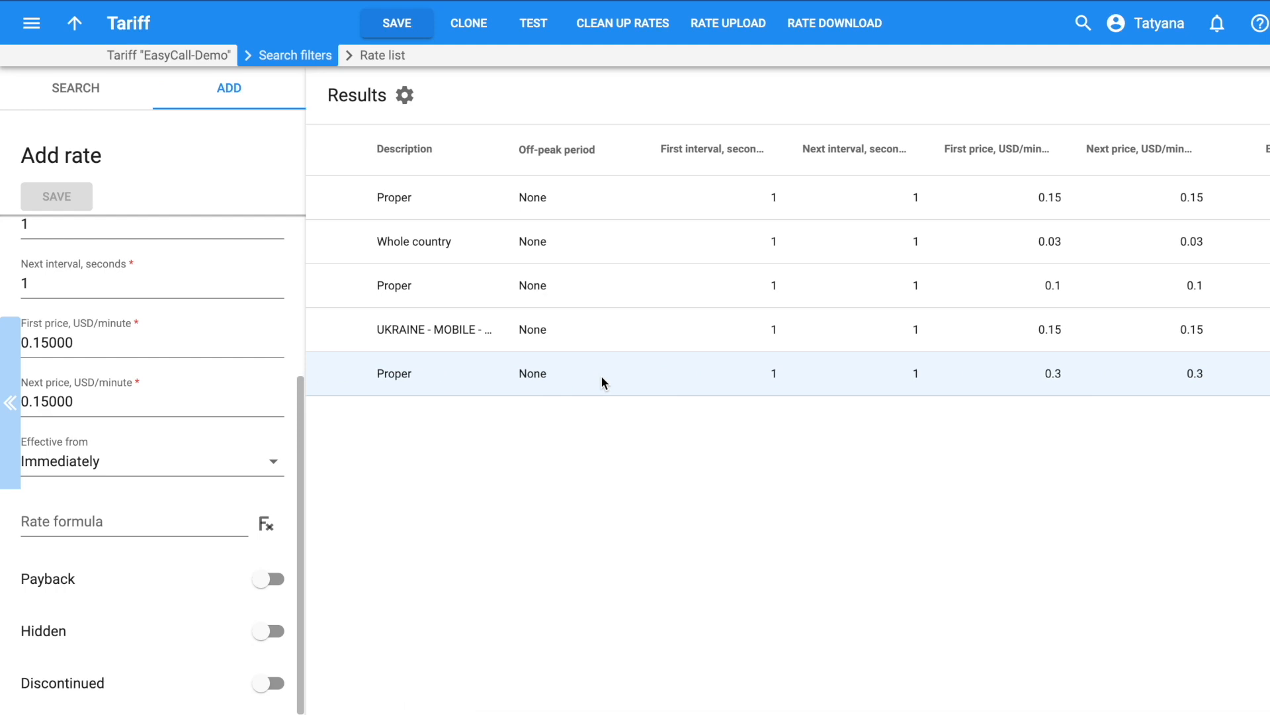
{"action": "left_click", "coordinate": [1268, 424]}
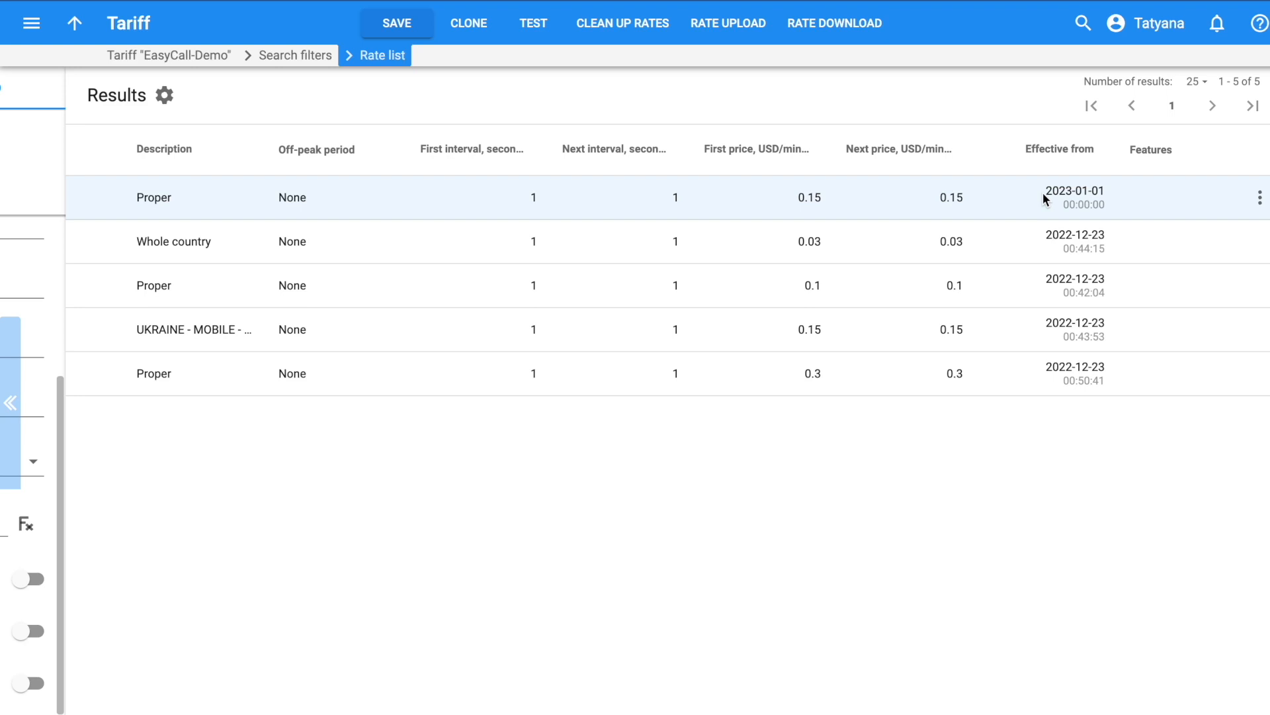
{"action": "left_click", "coordinate": [1084, 202]}
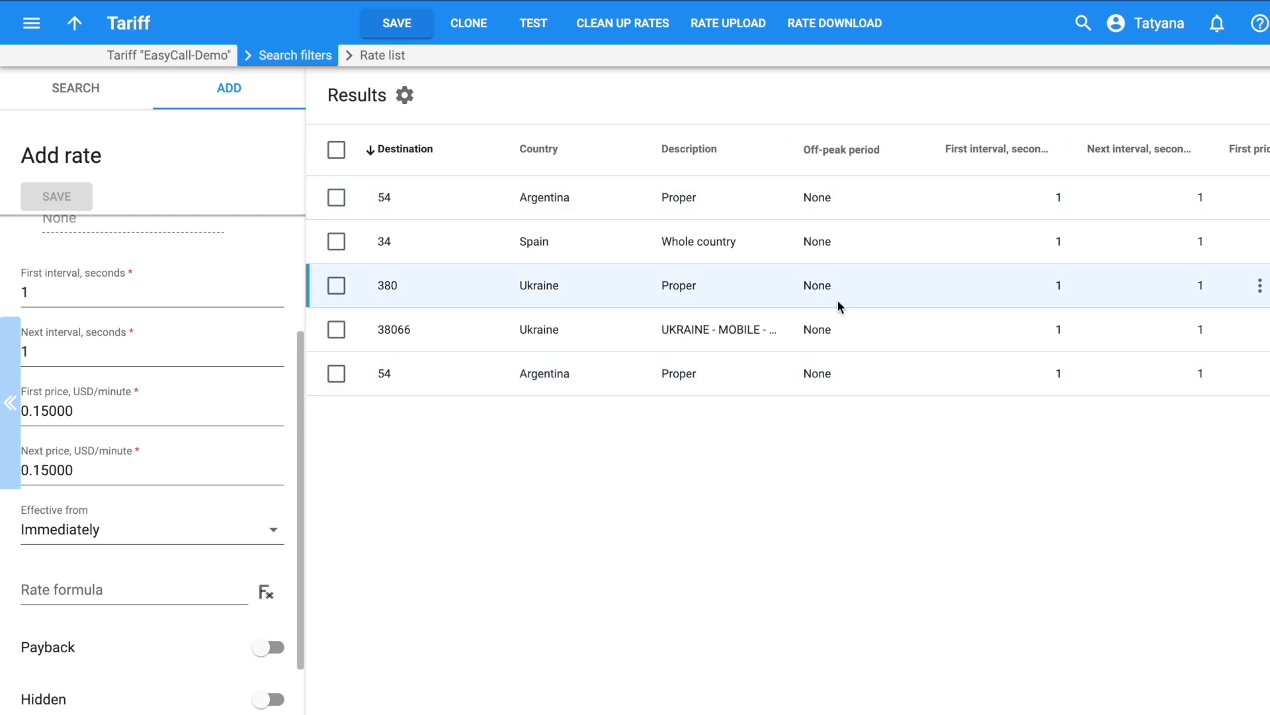
{"action": "scroll", "coordinate": [839, 305], "scroll_direction": "right", "scroll_amount": 4}
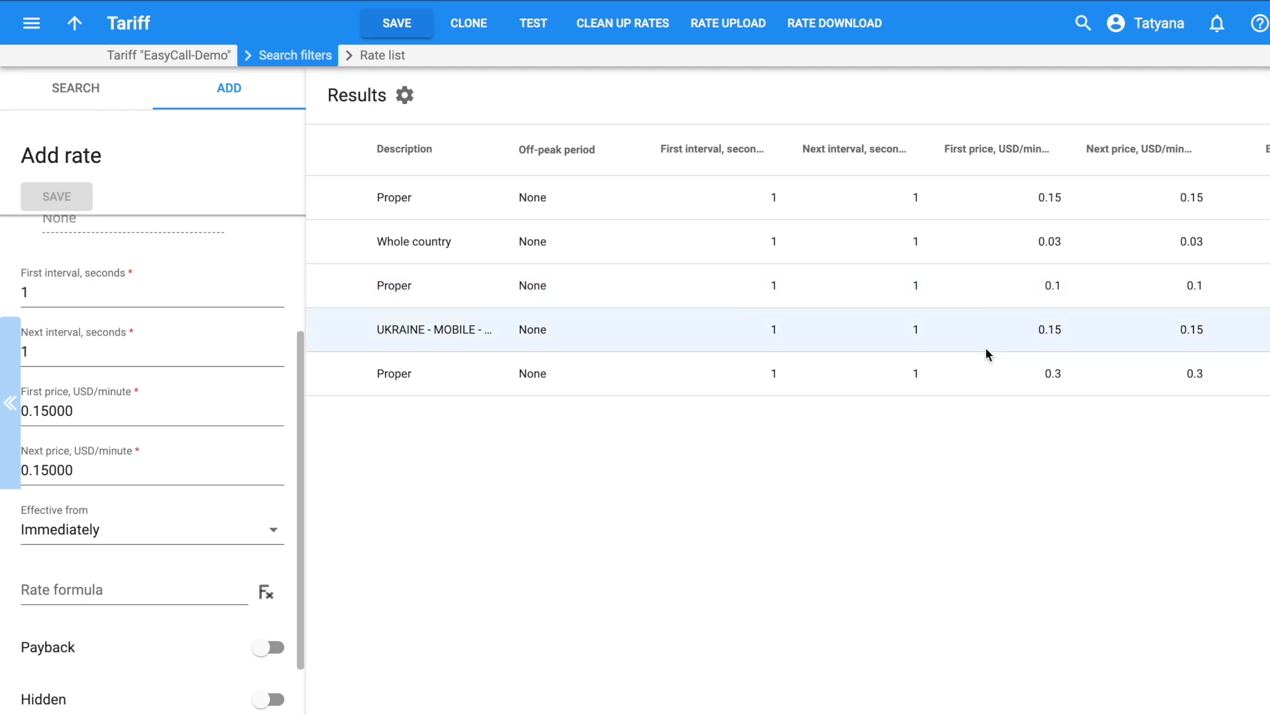
{"action": "scroll", "coordinate": [1189, 413], "scroll_direction": "right", "scroll_amount": 5}
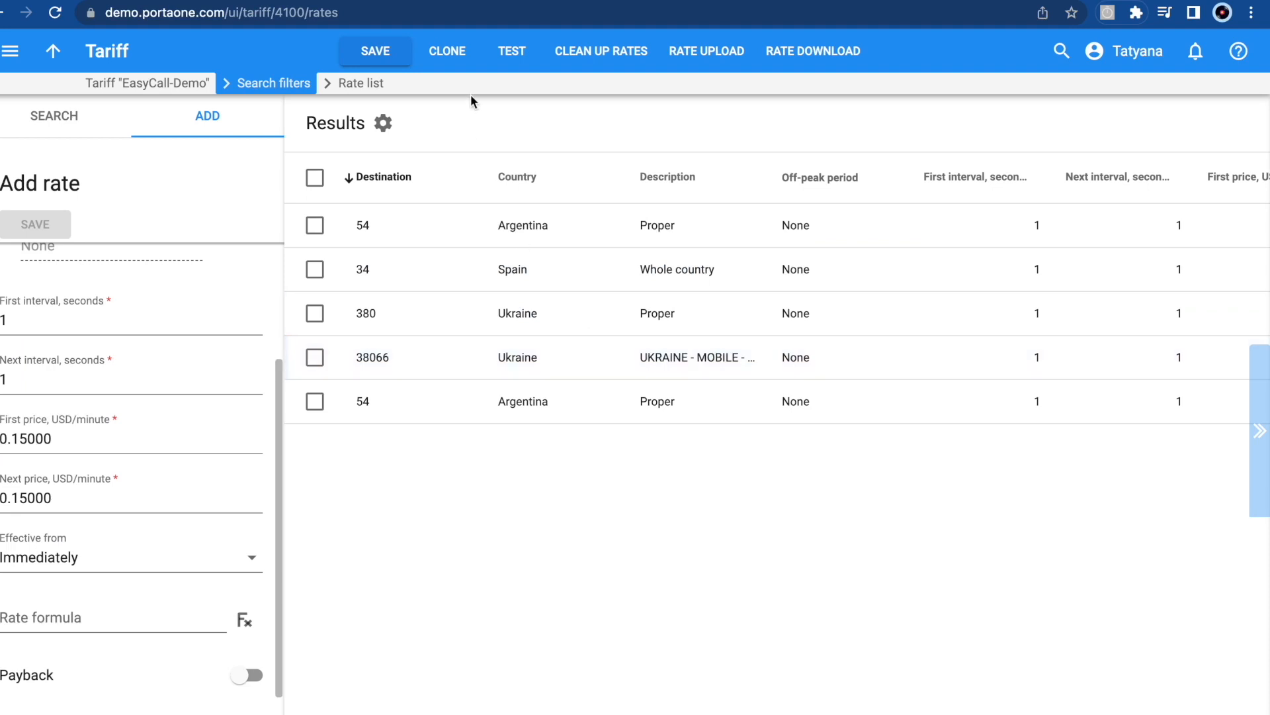
Open the tariff's rating test and set the simulation date to 24 December 2022
{"action": "left_click", "coordinate": [506, 65]}
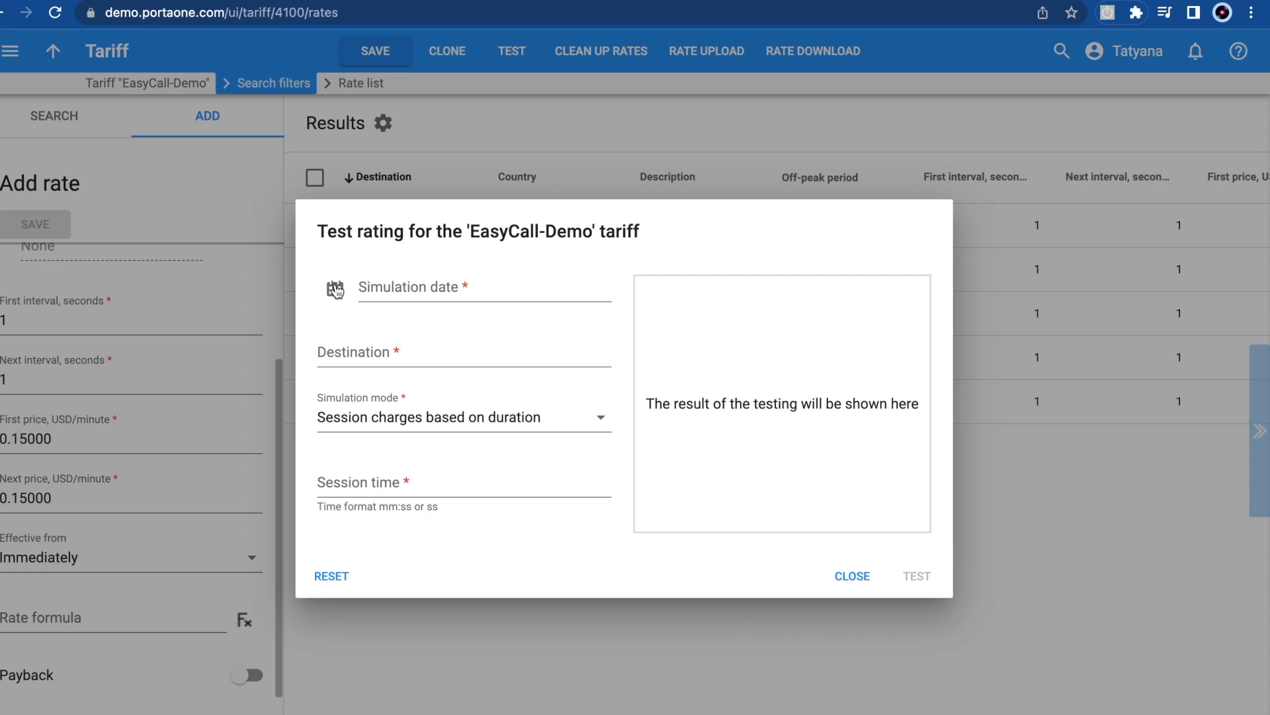
{"action": "left_click", "coordinate": [335, 290]}
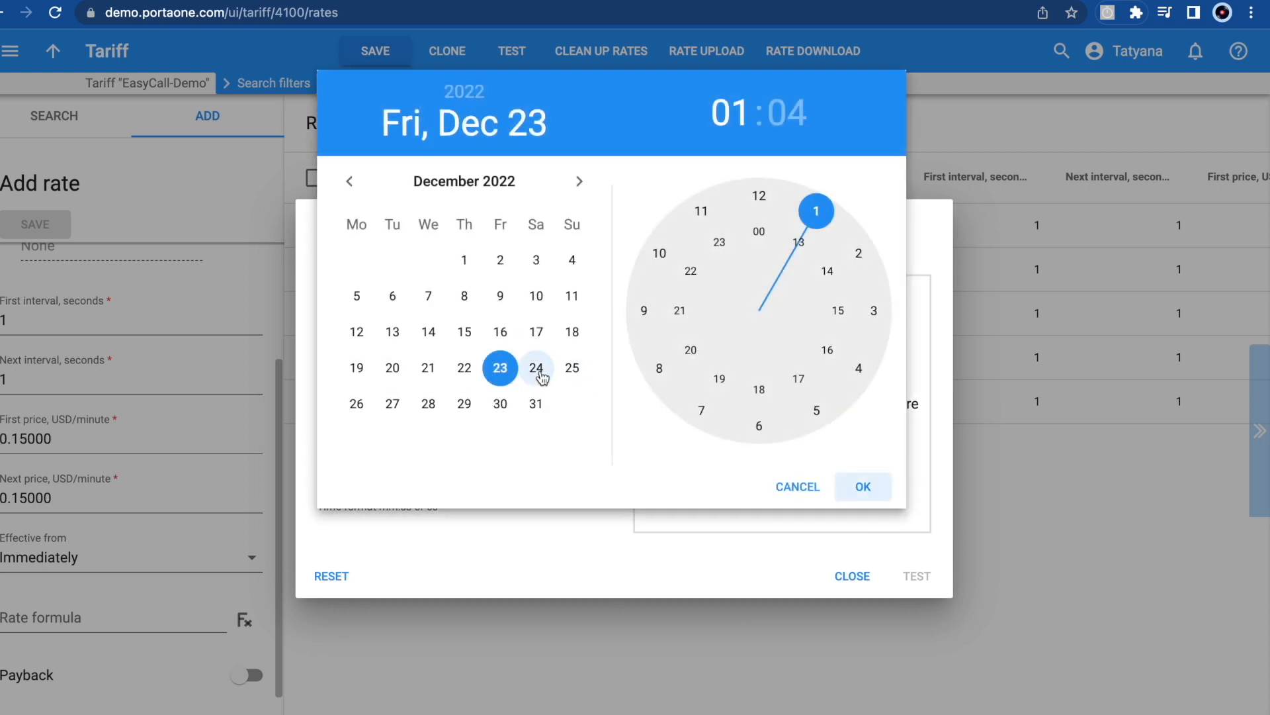
{"action": "left_click", "coordinate": [537, 371]}
{"action": "left_click", "coordinate": [863, 488]}
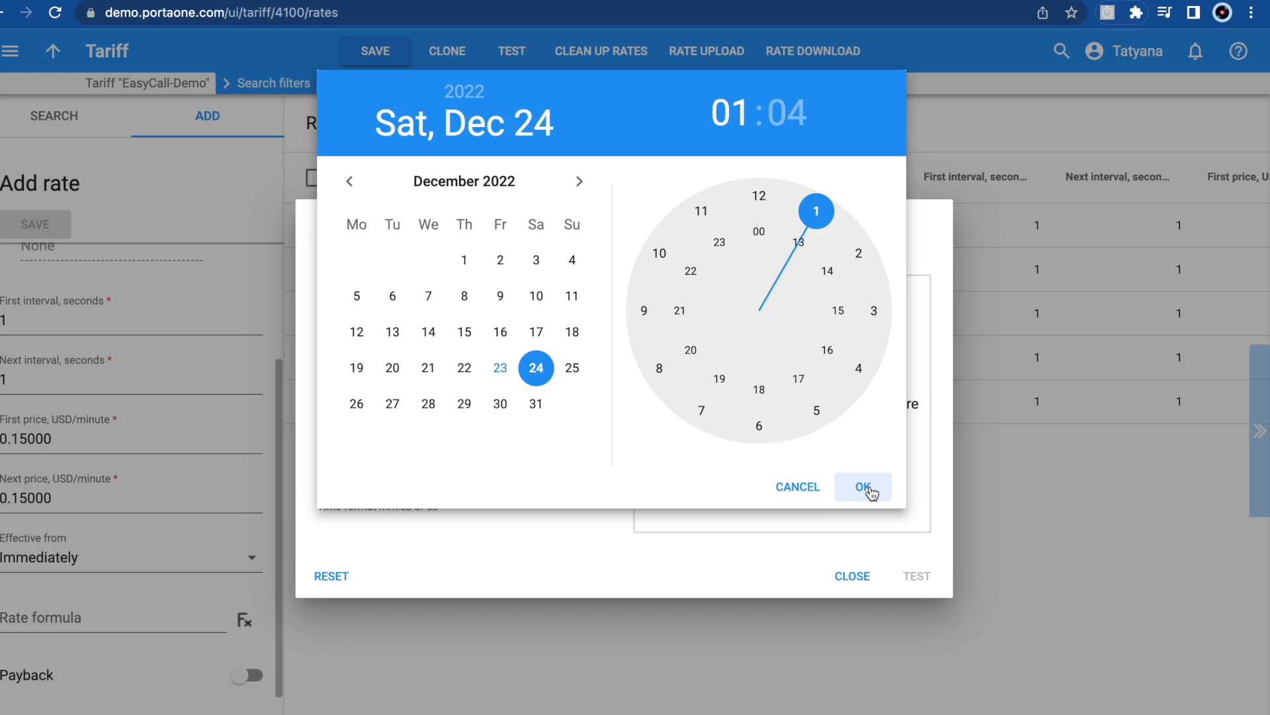
Test a 03:10 call to a 38066 Ukraine mobile number
{"action": "left_click", "coordinate": [359, 356]}
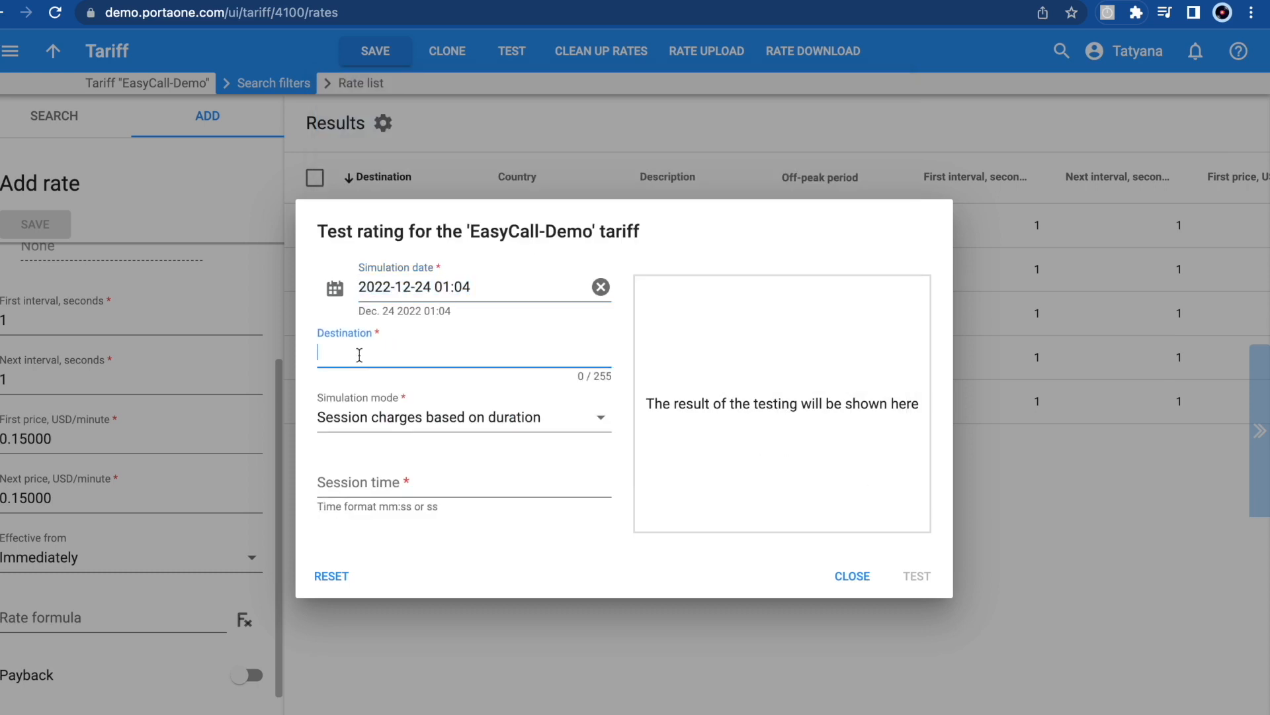
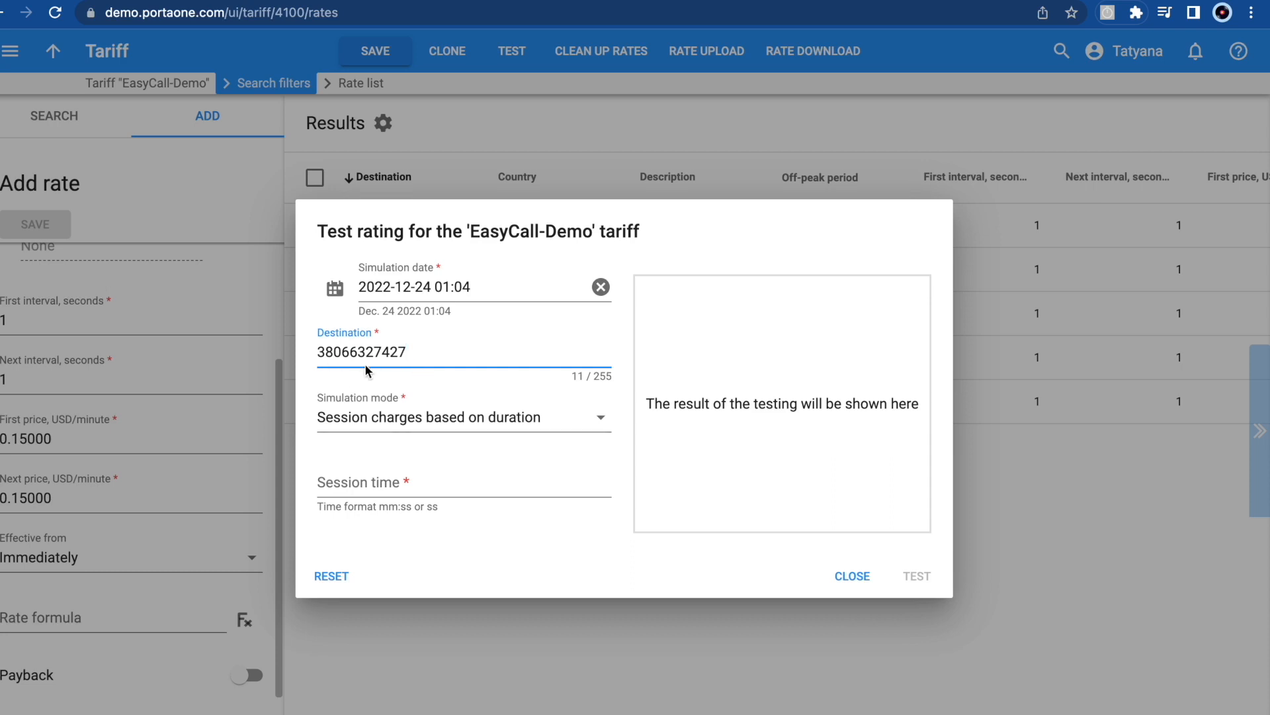
{"action": "left_click", "coordinate": [353, 482]}
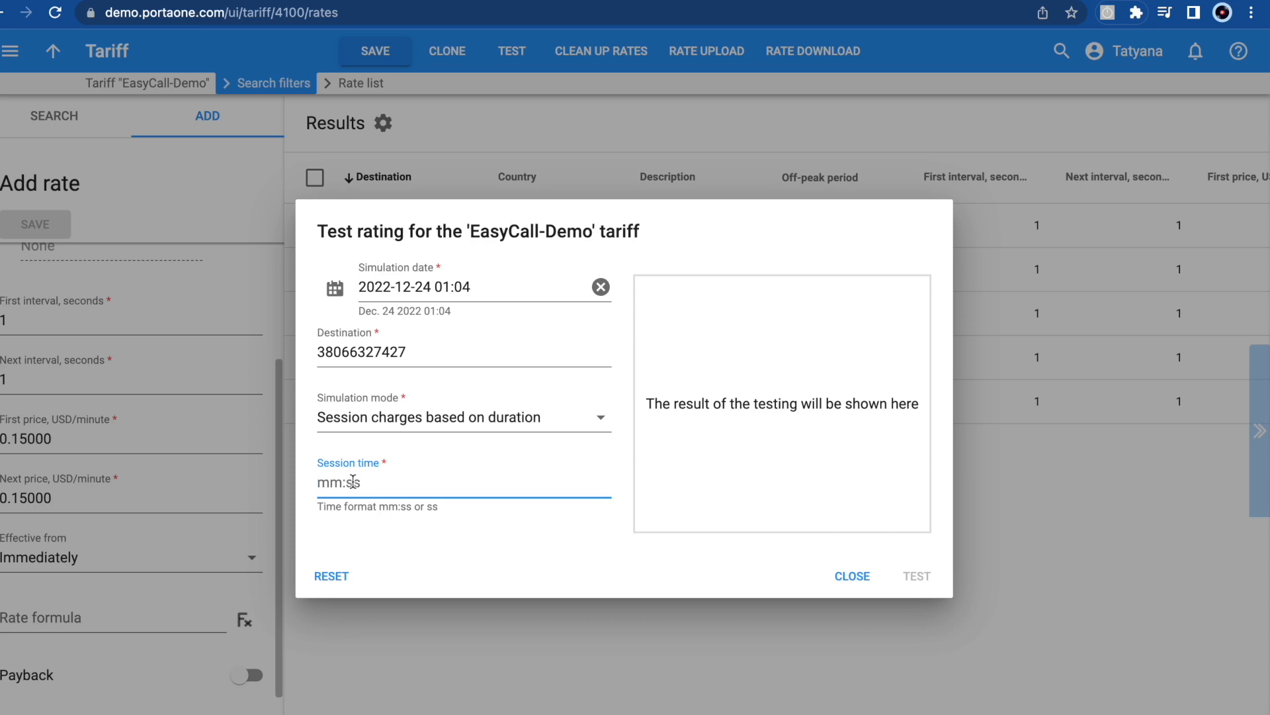
{"action": "type", "text": "03:10"}
{"action": "left_click", "coordinate": [922, 579]}
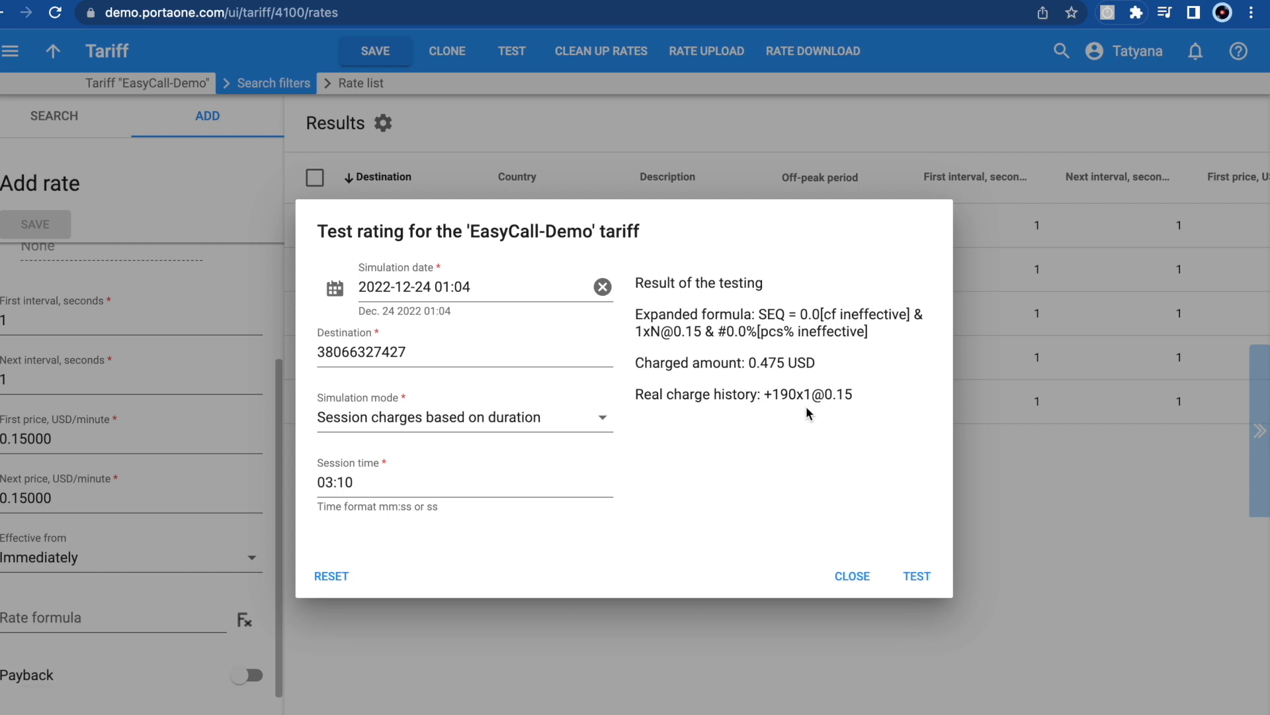
{"action": "left_click", "coordinate": [380, 483]}
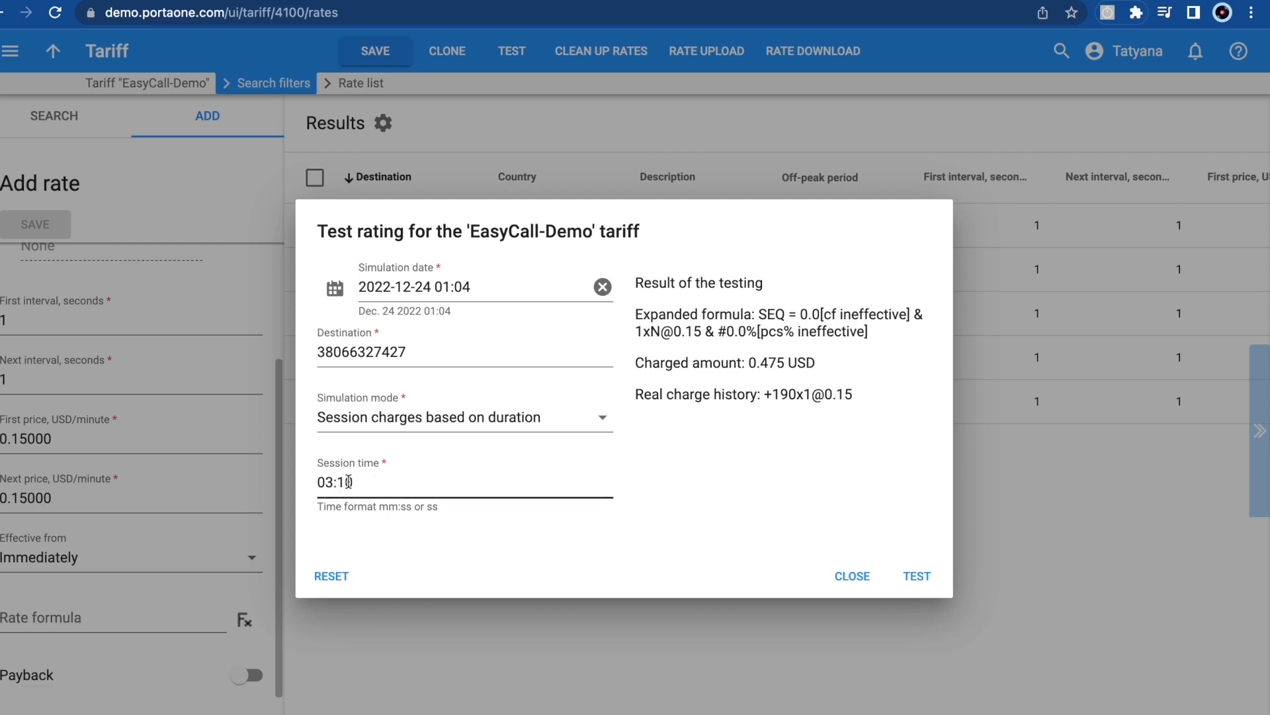
{"action": "left_click", "coordinate": [771, 436]}
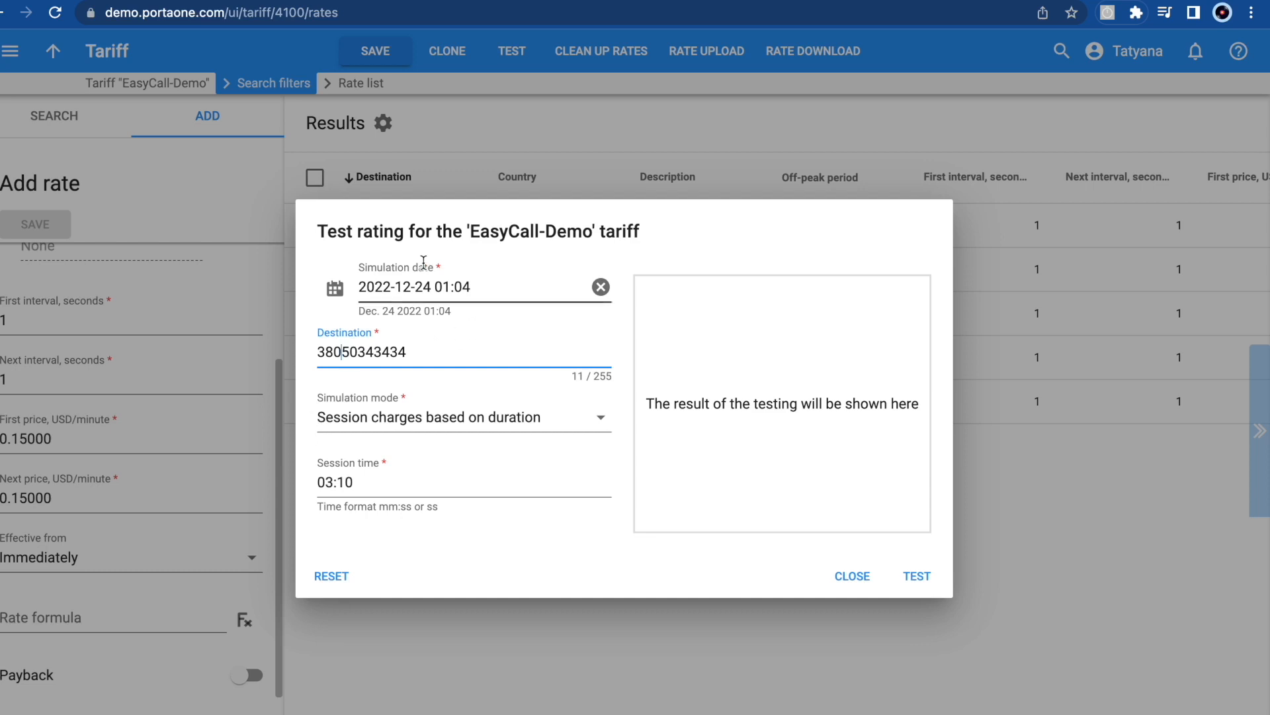
Run the rating test for the 38050 Ukraine number
{"action": "left_click", "coordinate": [914, 578]}
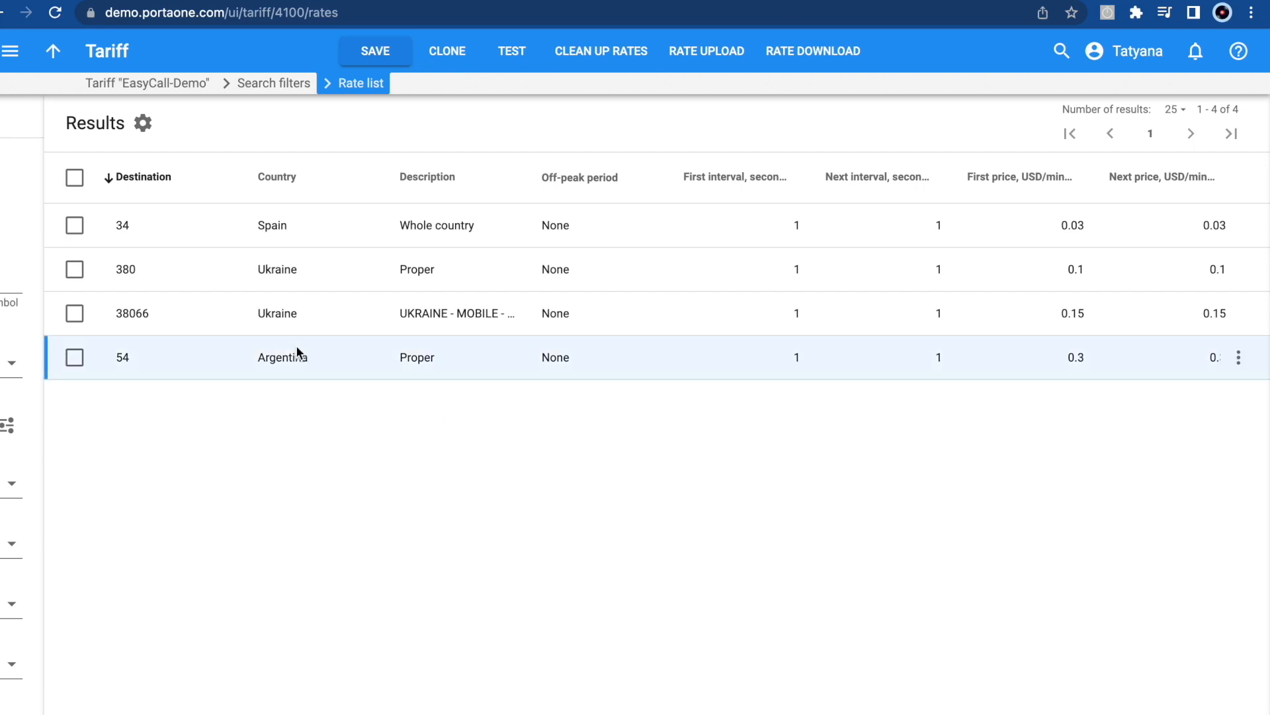
Test-rate a call to a Germany 49 number, see there are no rates, and close the test
{"action": "left_click", "coordinate": [518, 64]}
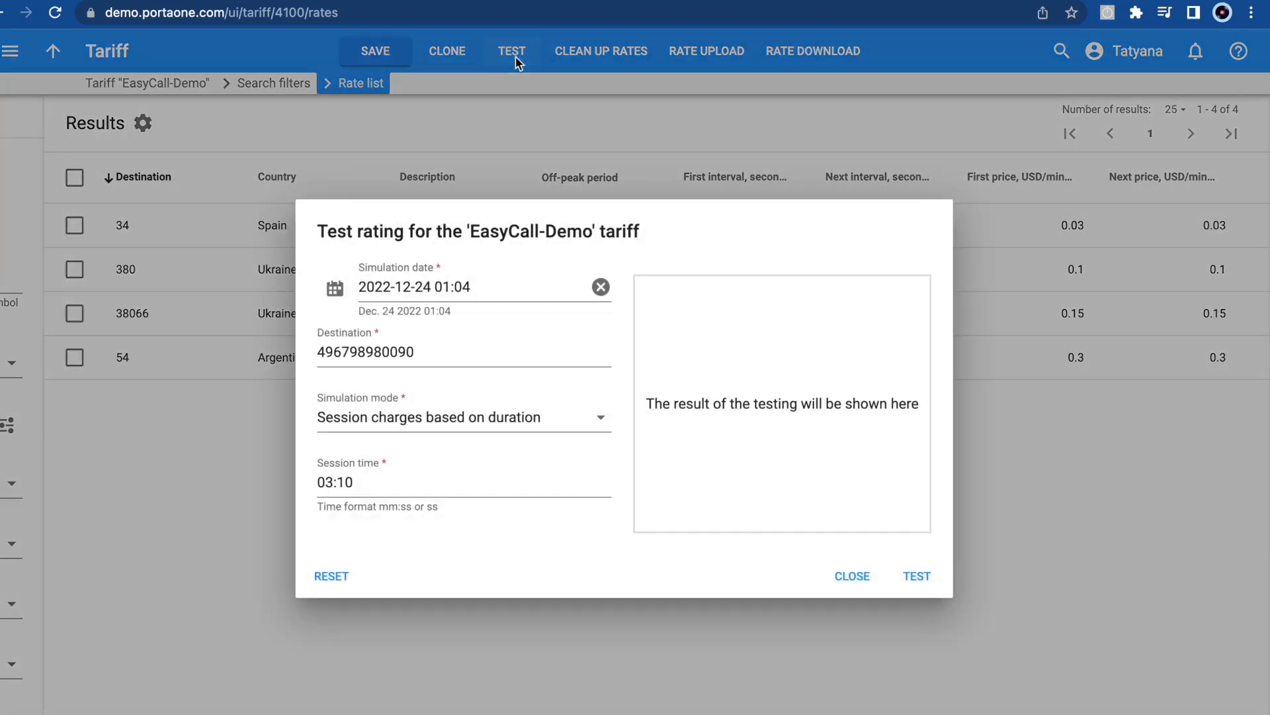
{"action": "left_click", "coordinate": [340, 356]}
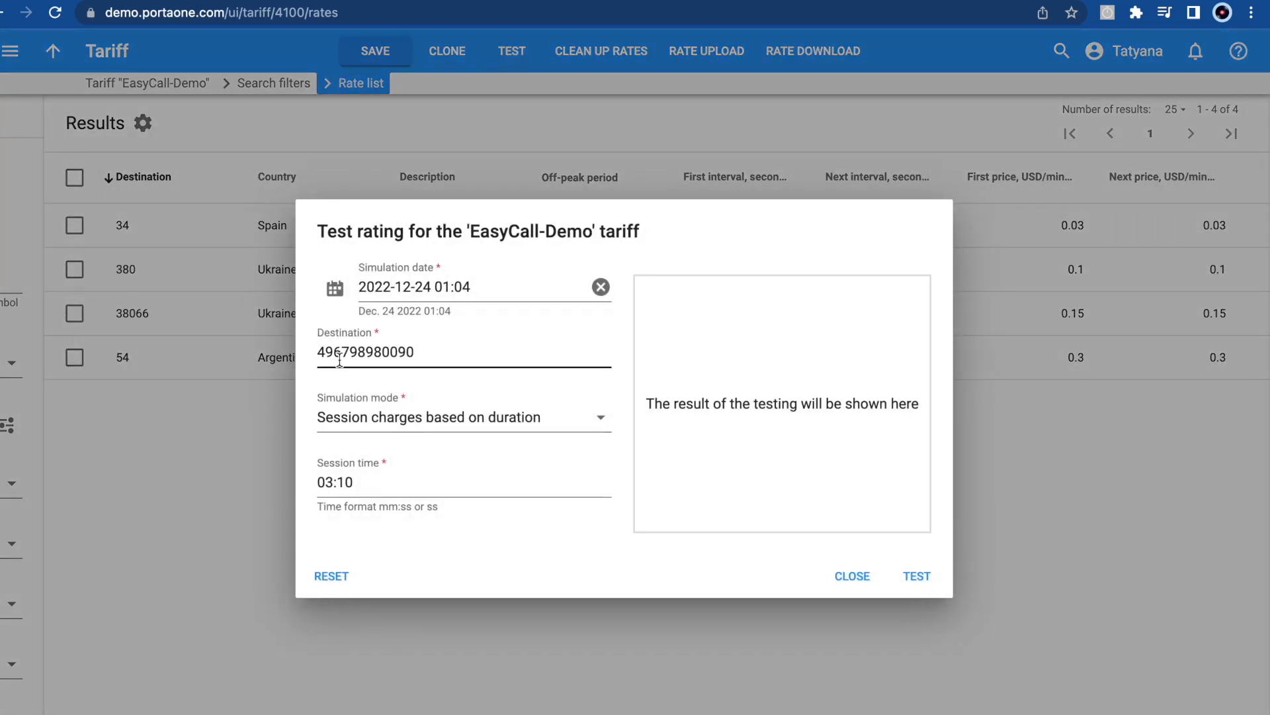
{"action": "left_click", "coordinate": [916, 576]}
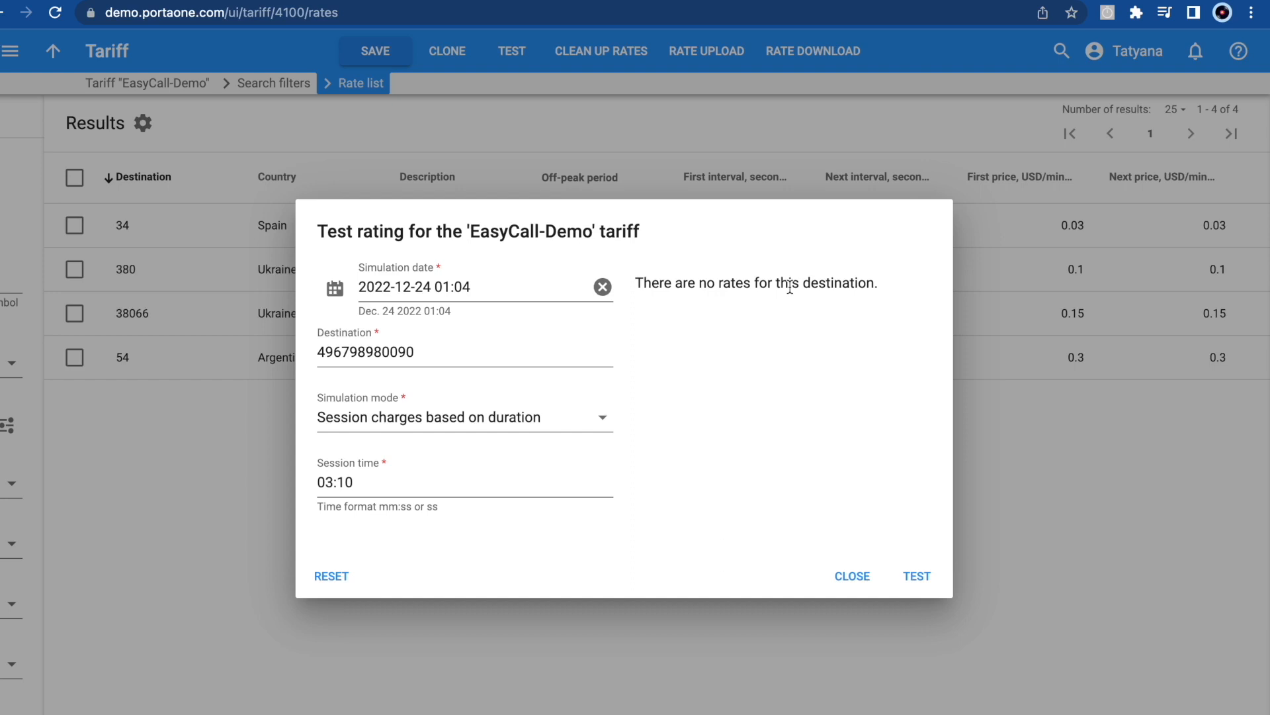
{"action": "key", "text": "Escape"}
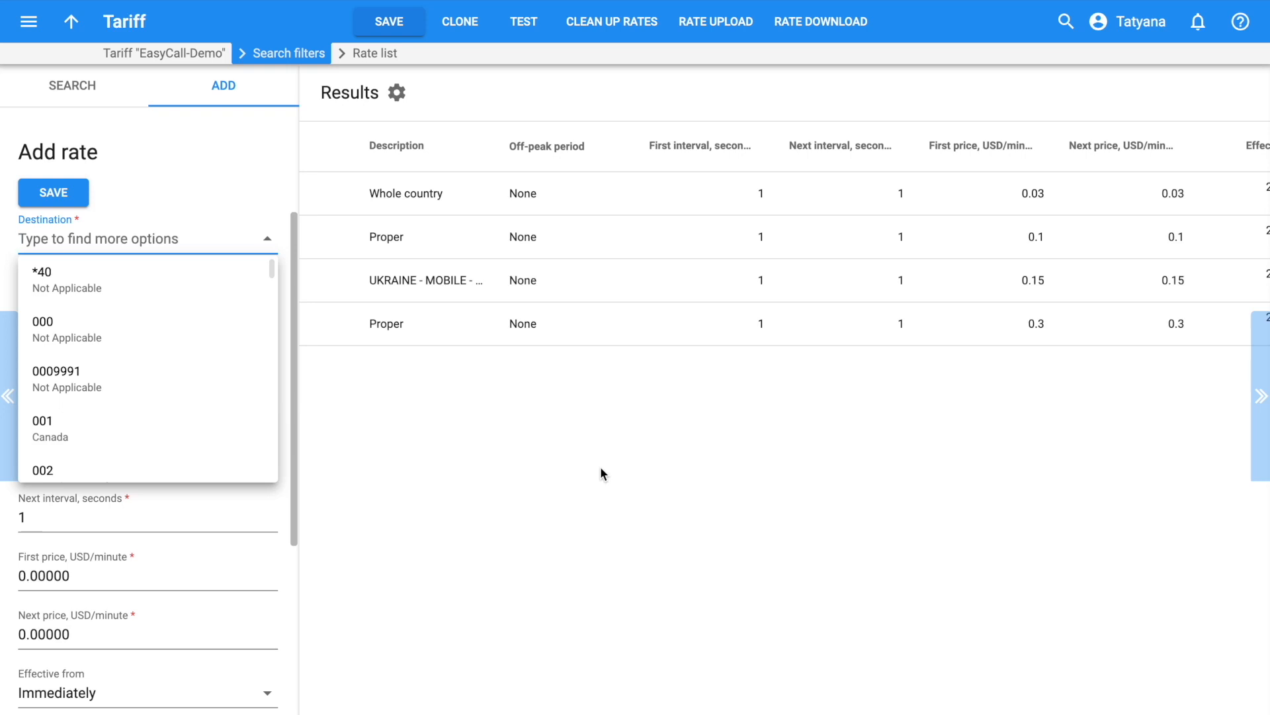
Add destination 38090 Ukraine - Mobile as a forbidden rate and save it
{"action": "type", "text": "38090"}
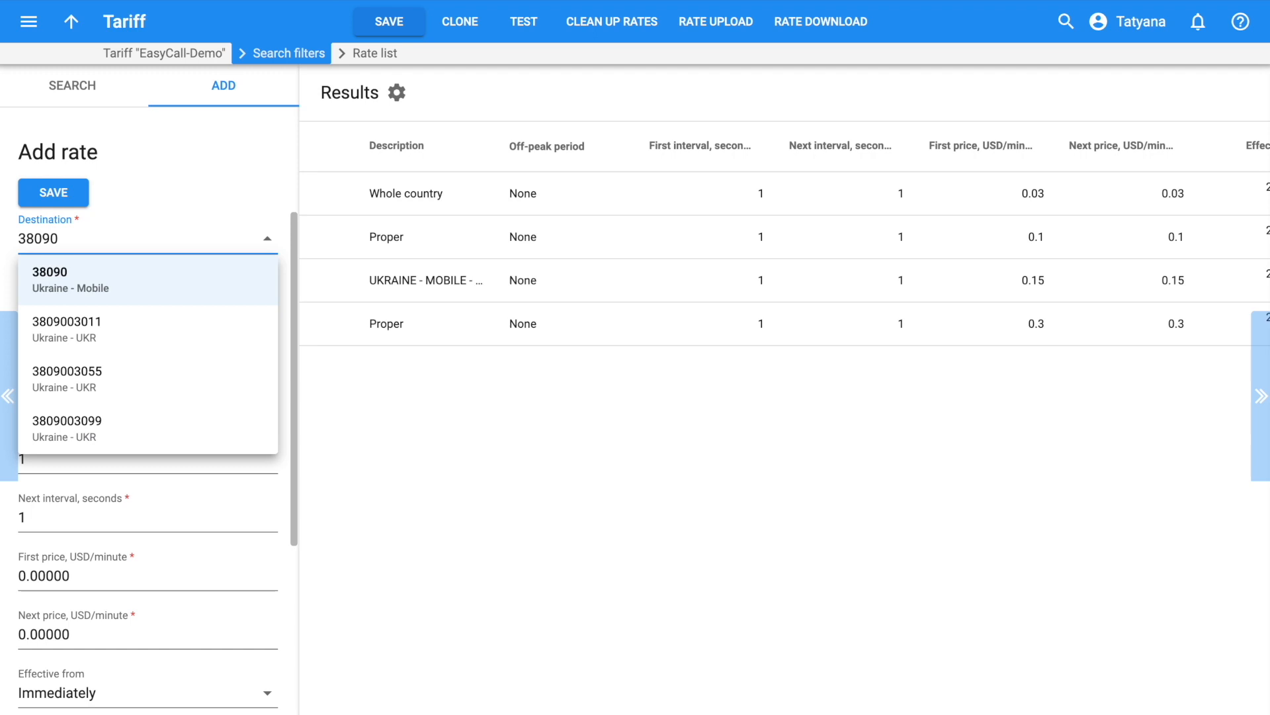
{"action": "left_click", "coordinate": [256, 295]}
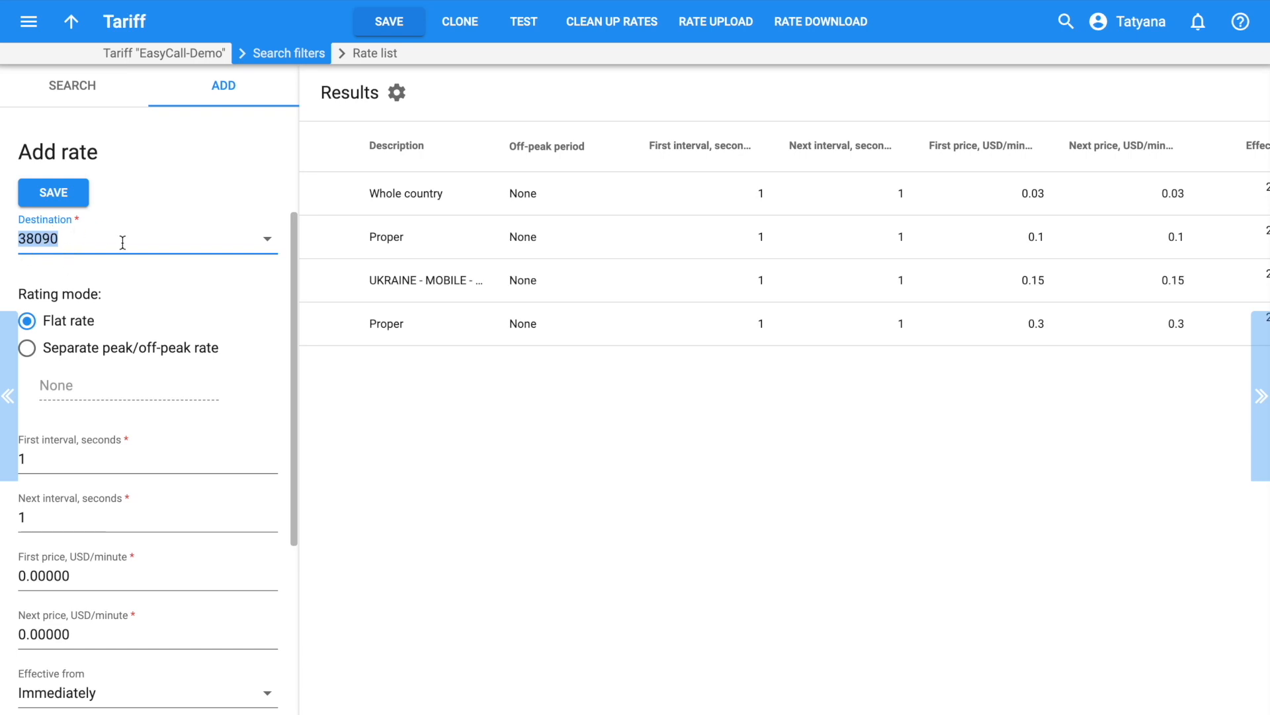
{"action": "scroll", "coordinate": [187, 363], "scroll_direction": "down", "scroll_amount": 3}
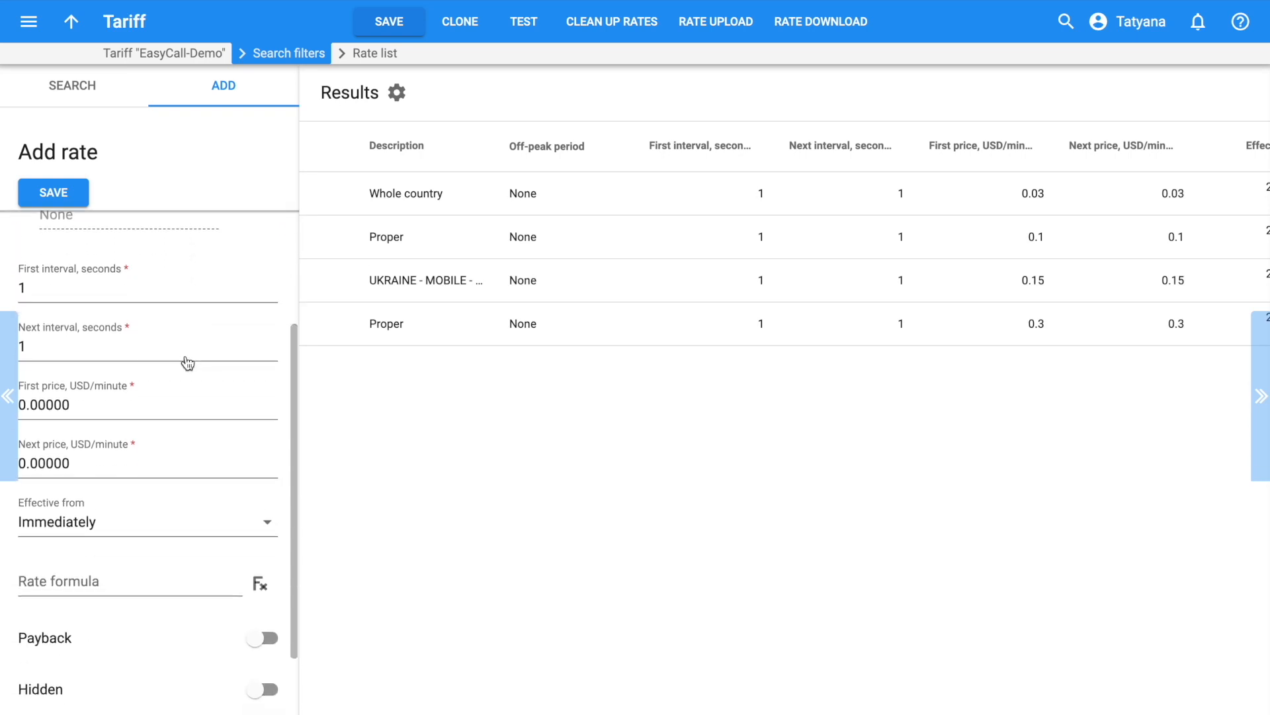
{"action": "left_click", "coordinate": [61, 407]}
{"action": "scroll", "coordinate": [89, 482], "scroll_direction": "down", "scroll_amount": 2}
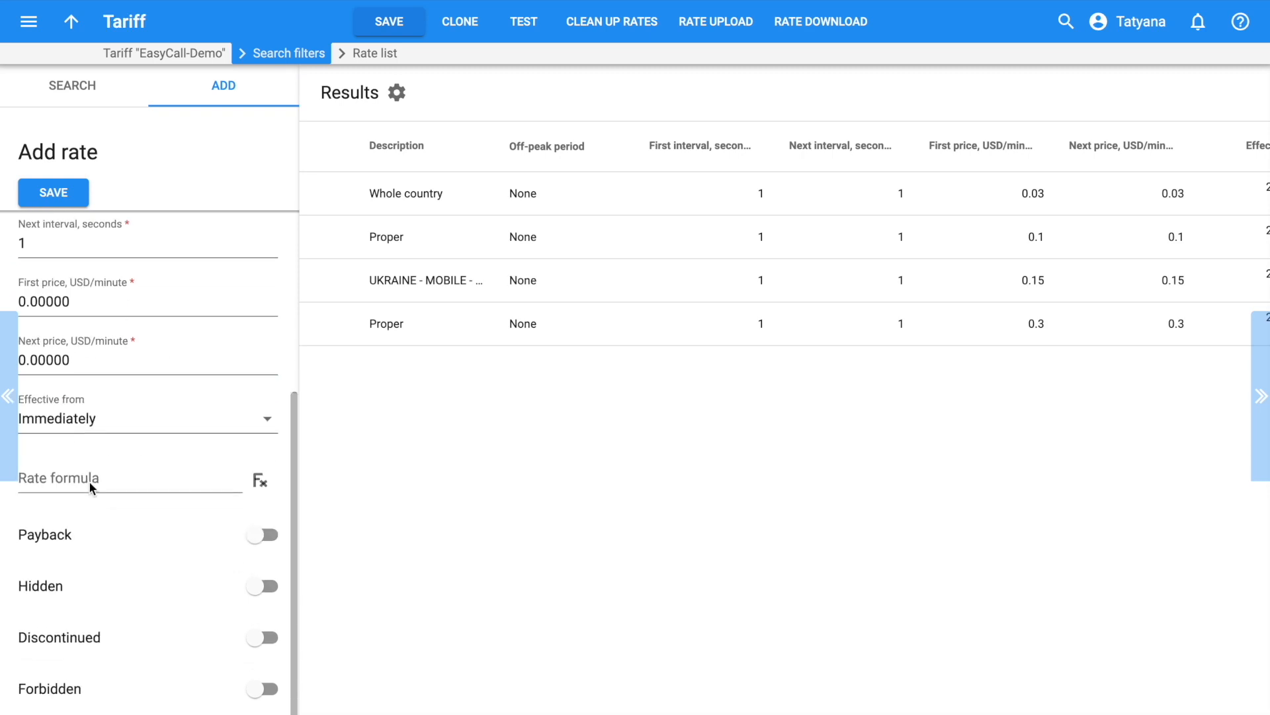
{"action": "left_click", "coordinate": [263, 692]}
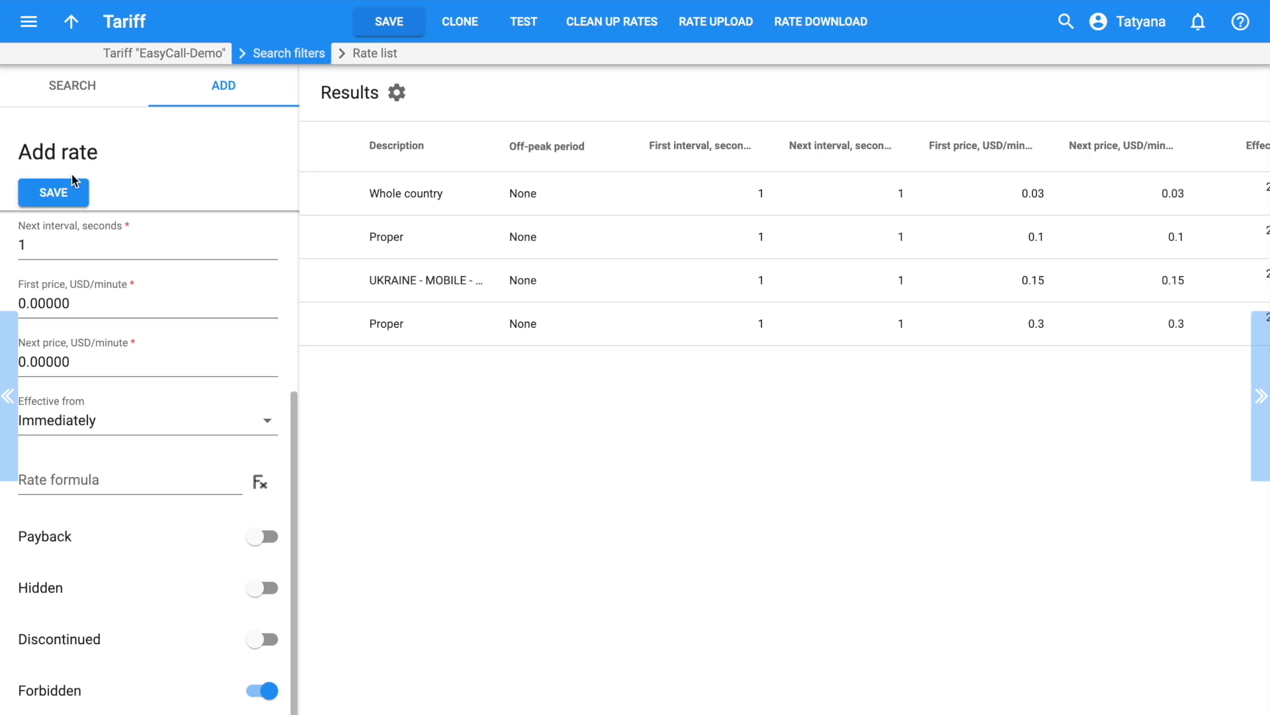
{"action": "left_click", "coordinate": [64, 194]}
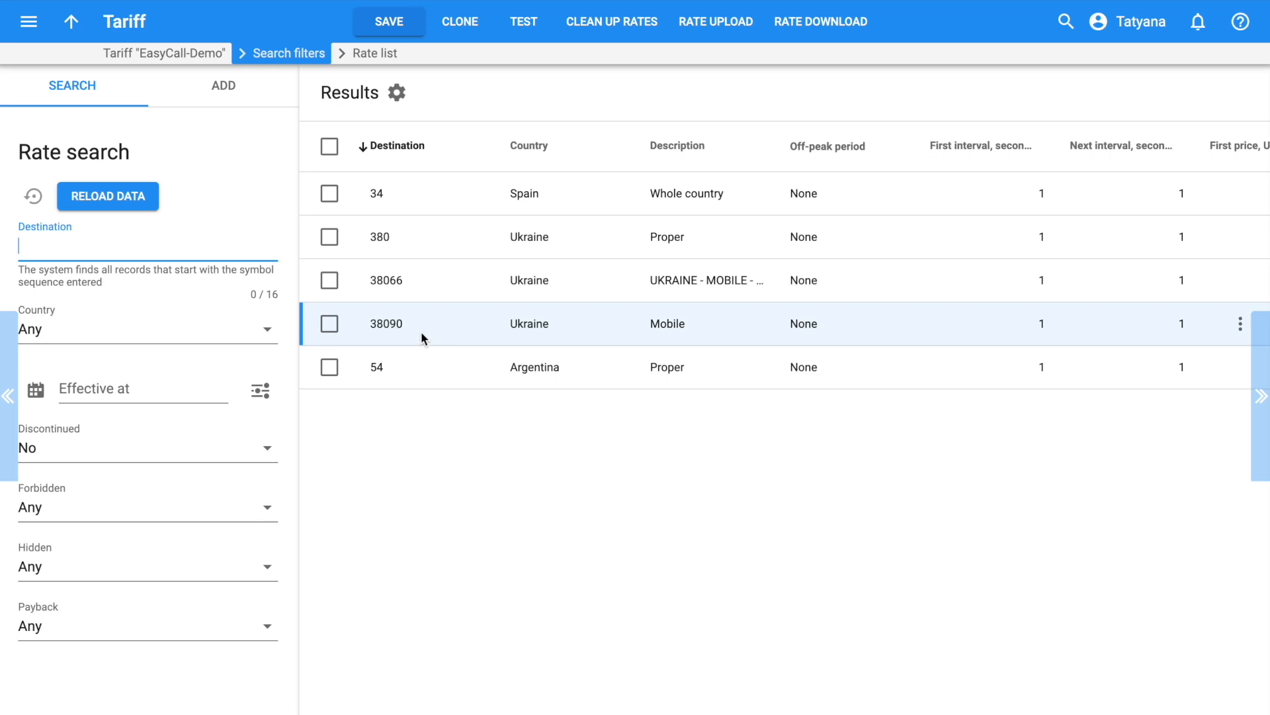
{"action": "left_click", "coordinate": [526, 23]}
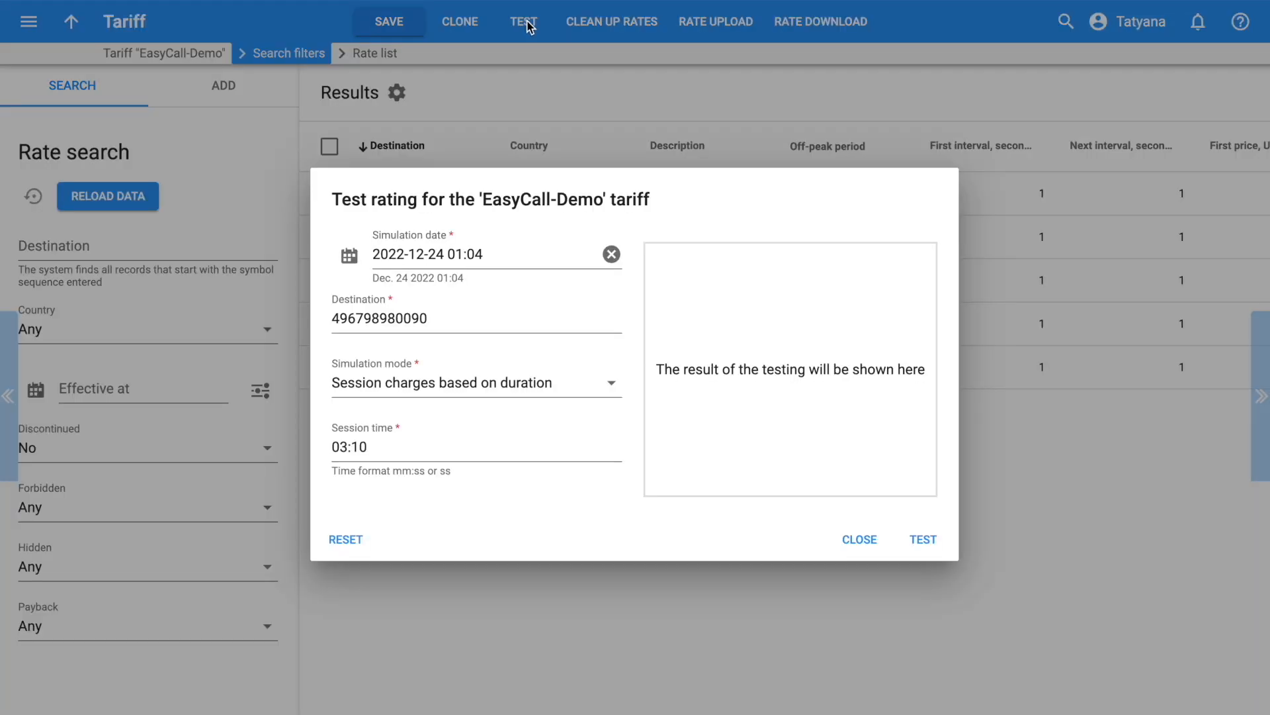
{"action": "double_click", "coordinate": [430, 318]}
{"action": "type", "text": "3809067676767"}
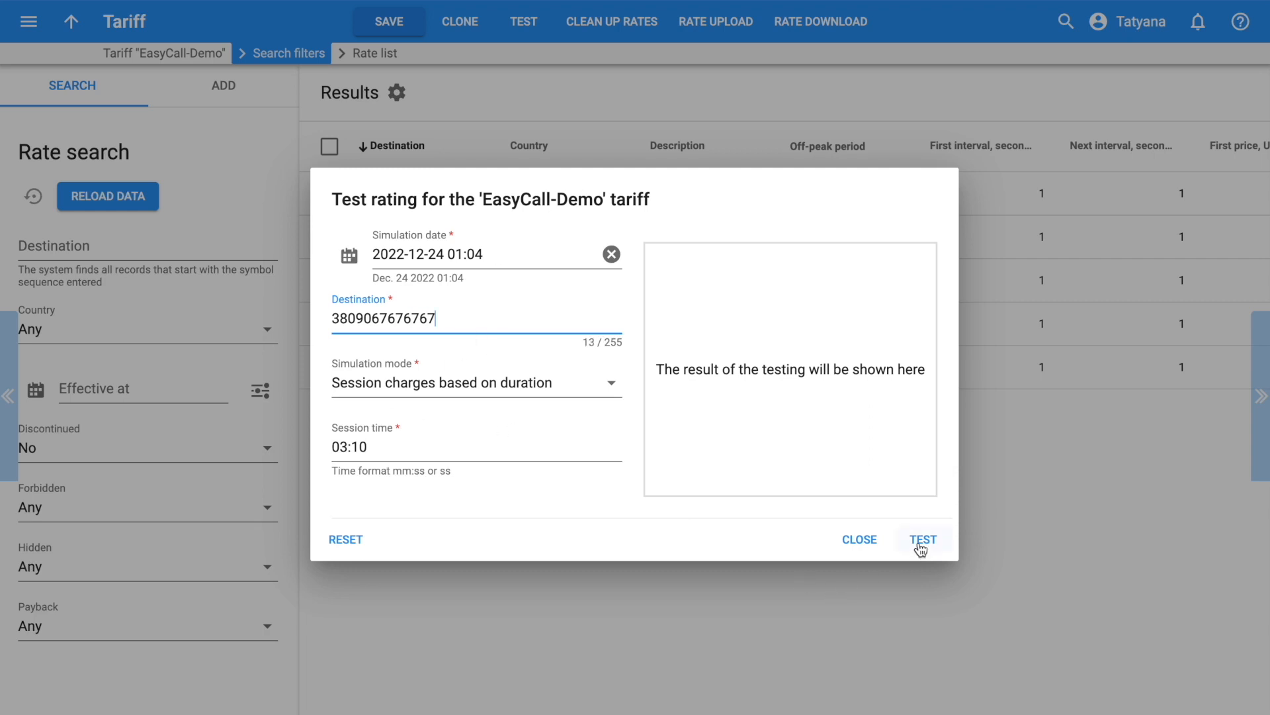
{"action": "left_click", "coordinate": [921, 544]}
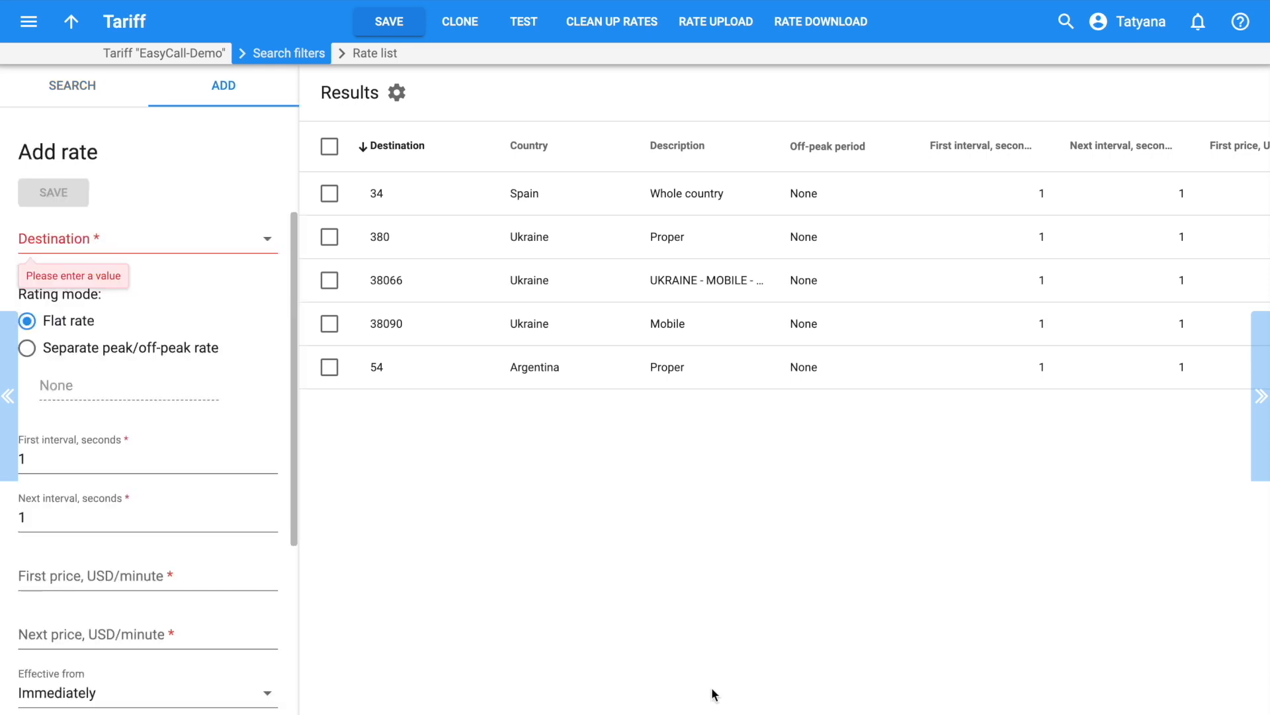
Add and save a rate for destination 55 Brazil with first price 0.35 USD/minute
{"action": "left_click", "coordinate": [145, 237]}
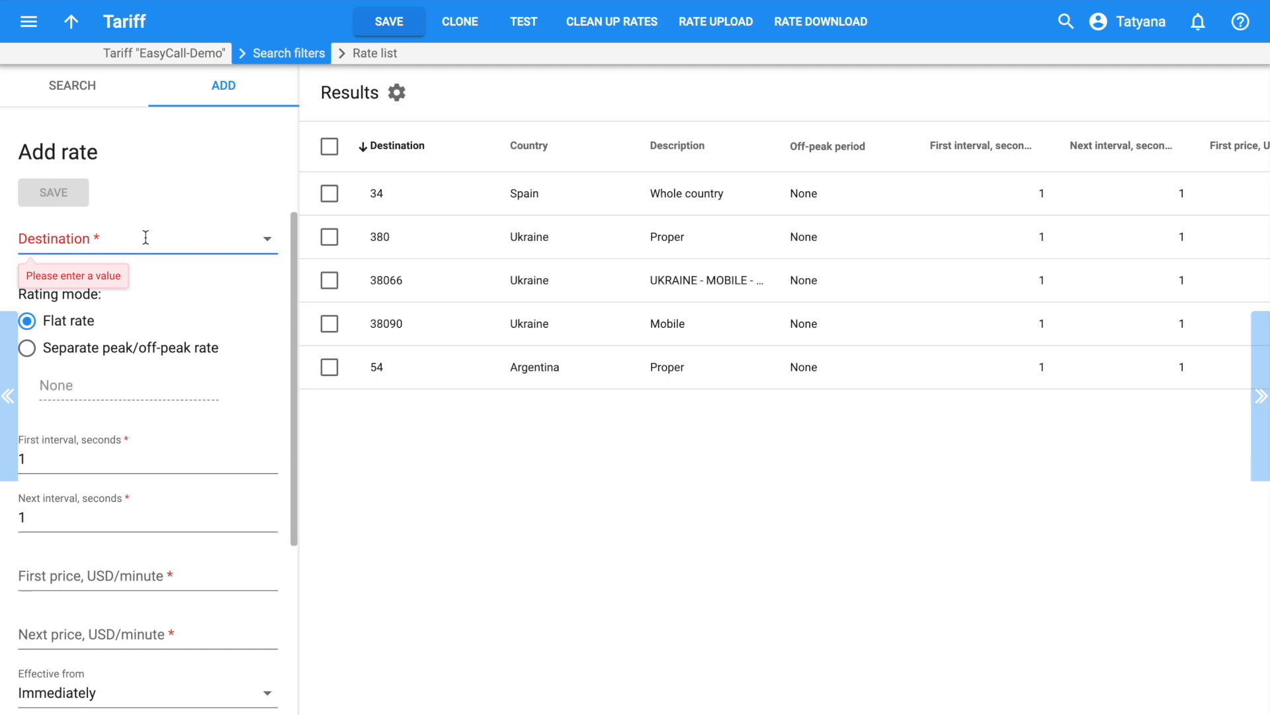
{"action": "left_click", "coordinate": [145, 237]}
{"action": "type", "text": "55"}
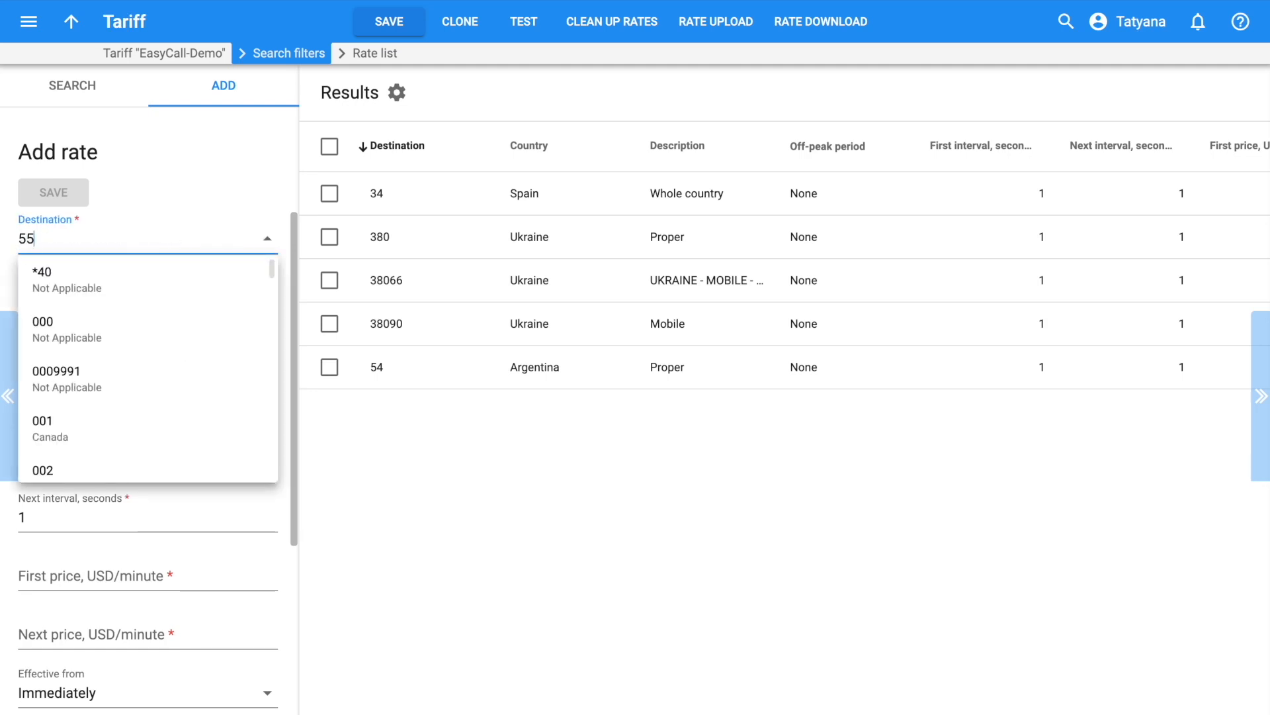
{"action": "left_click", "coordinate": [133, 278]}
{"action": "left_click", "coordinate": [58, 579]}
{"action": "type", "text": "0."}
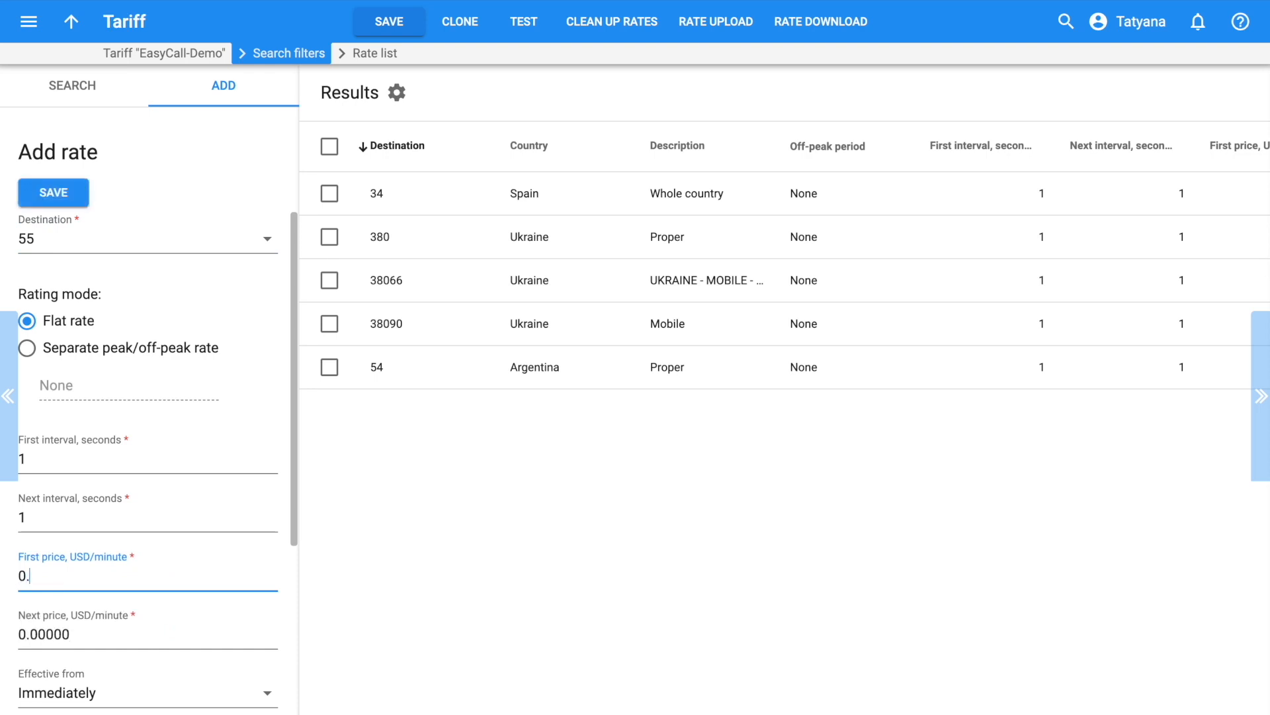
{"action": "type", "text": "35"}
{"action": "scroll", "coordinate": [58, 526], "scroll_direction": "down", "scroll_amount": 2}
{"action": "left_click", "coordinate": [57, 193]}
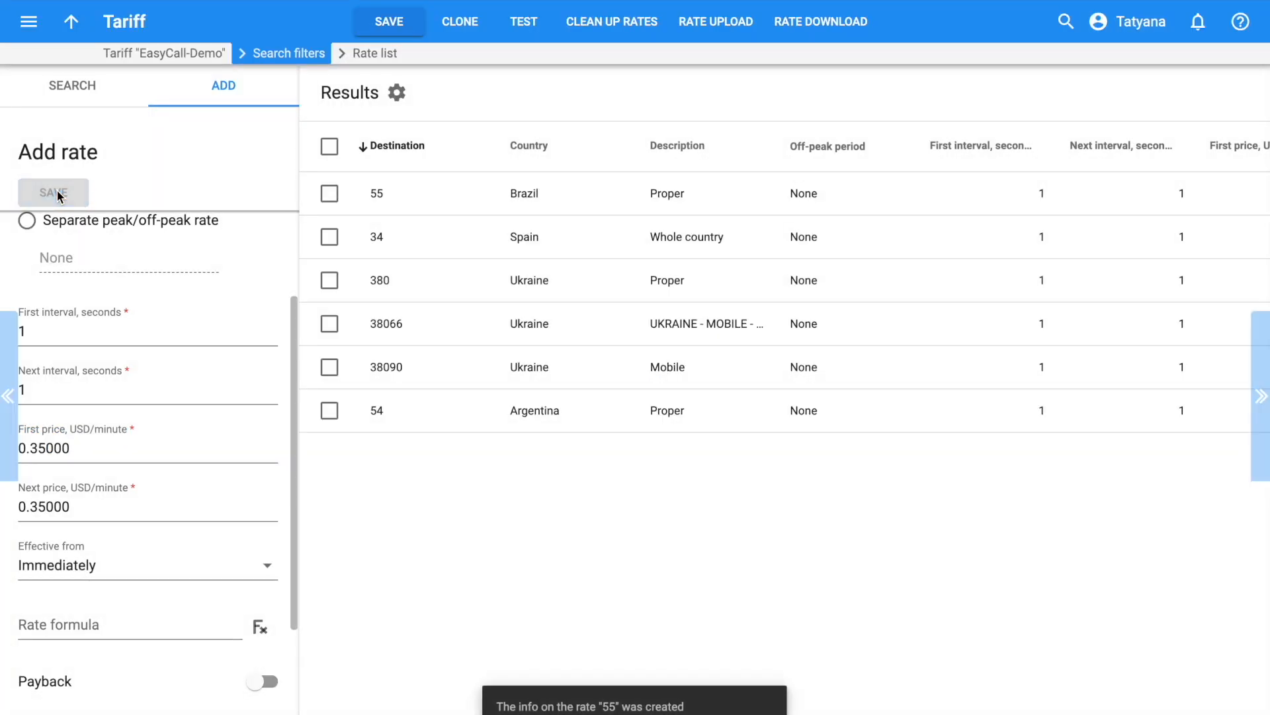
{"action": "scroll", "coordinate": [107, 403], "scroll_direction": "up", "scroll_amount": 2}
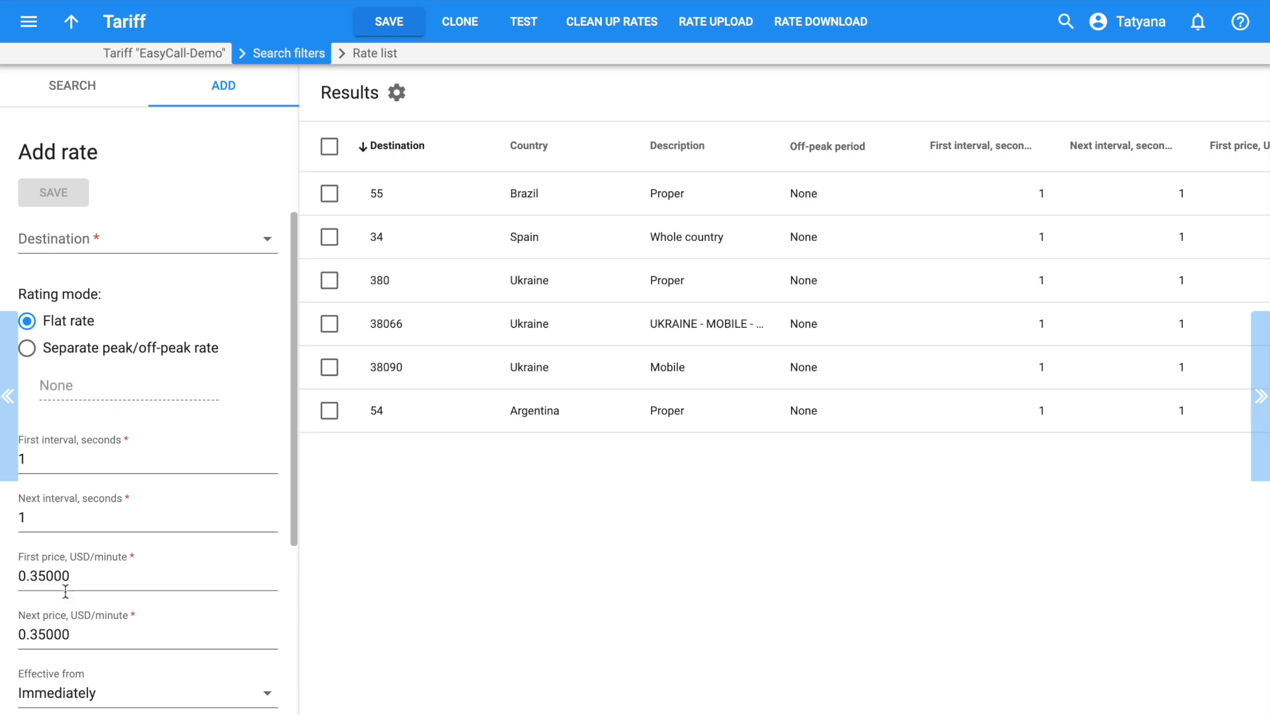
Save a second 55 Brazil - Proper rate with the first price changed to 0.25
{"action": "double_click", "coordinate": [40, 570]}
{"action": "left_click", "coordinate": [36, 574]}
{"action": "key", "text": "BackSpace"}
{"action": "type", "text": "2"}
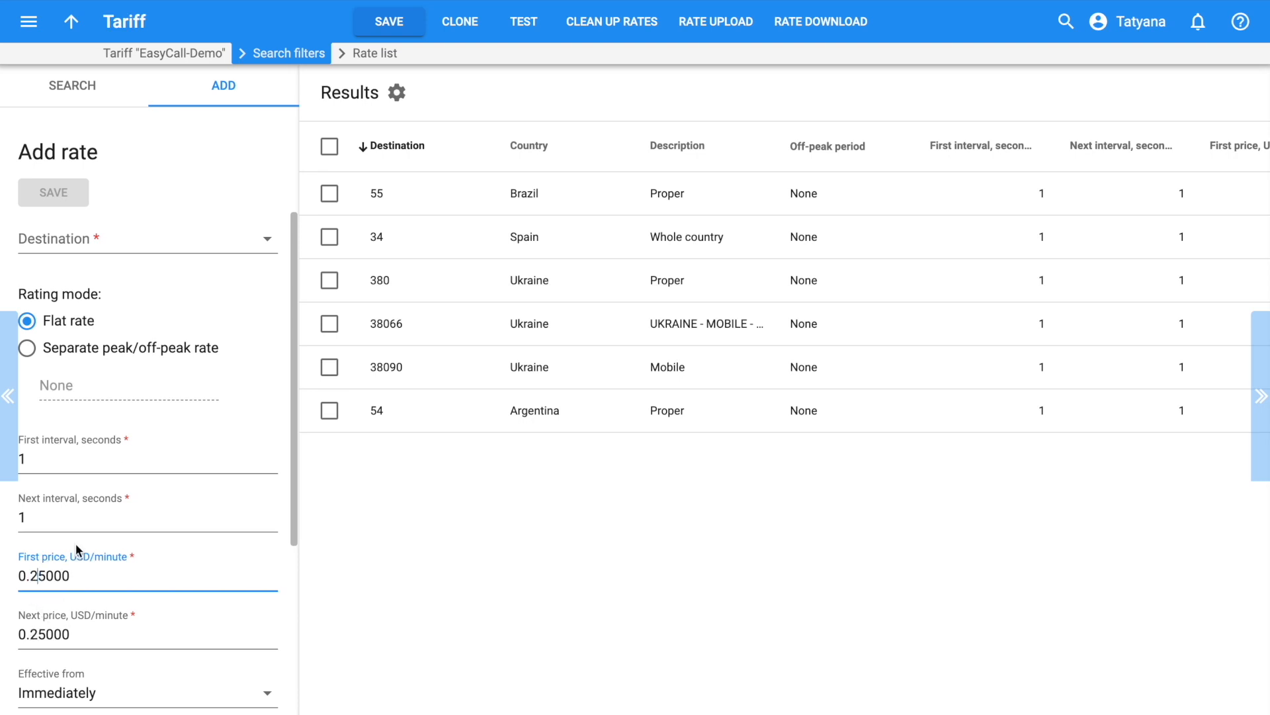
{"action": "left_click", "coordinate": [51, 231]}
{"action": "type", "text": "55"}
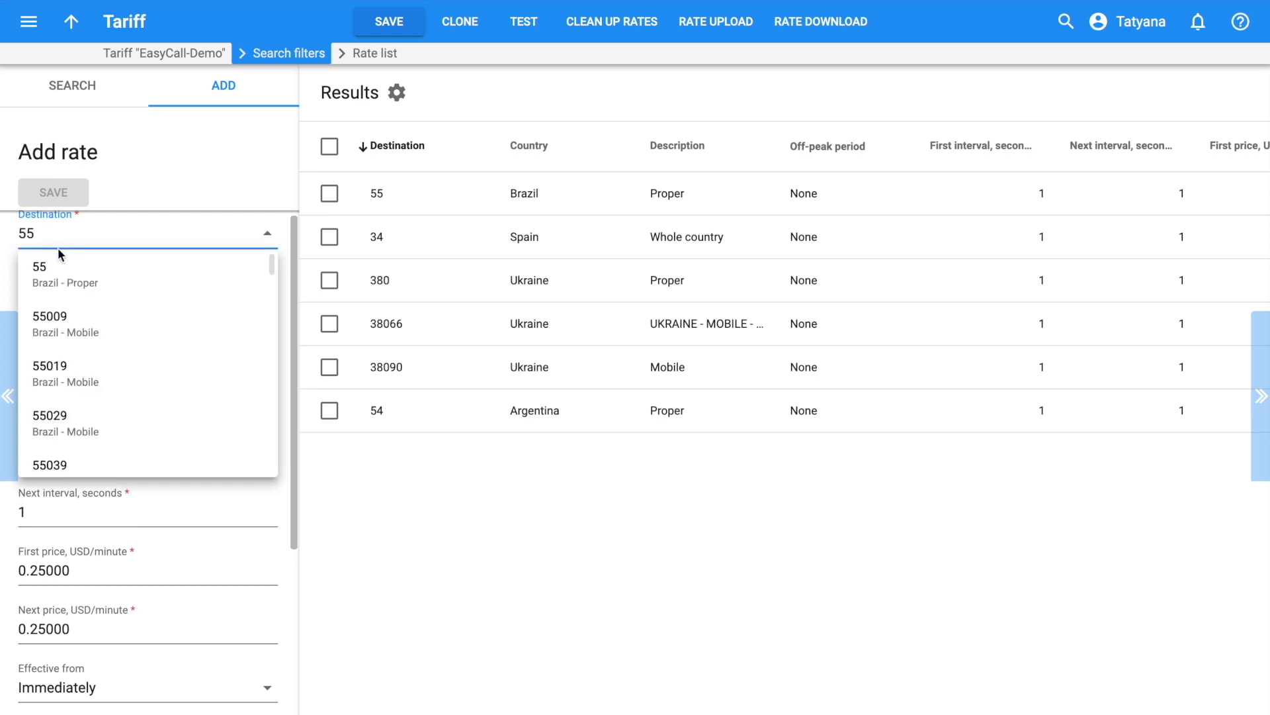
{"action": "left_click", "coordinate": [58, 271]}
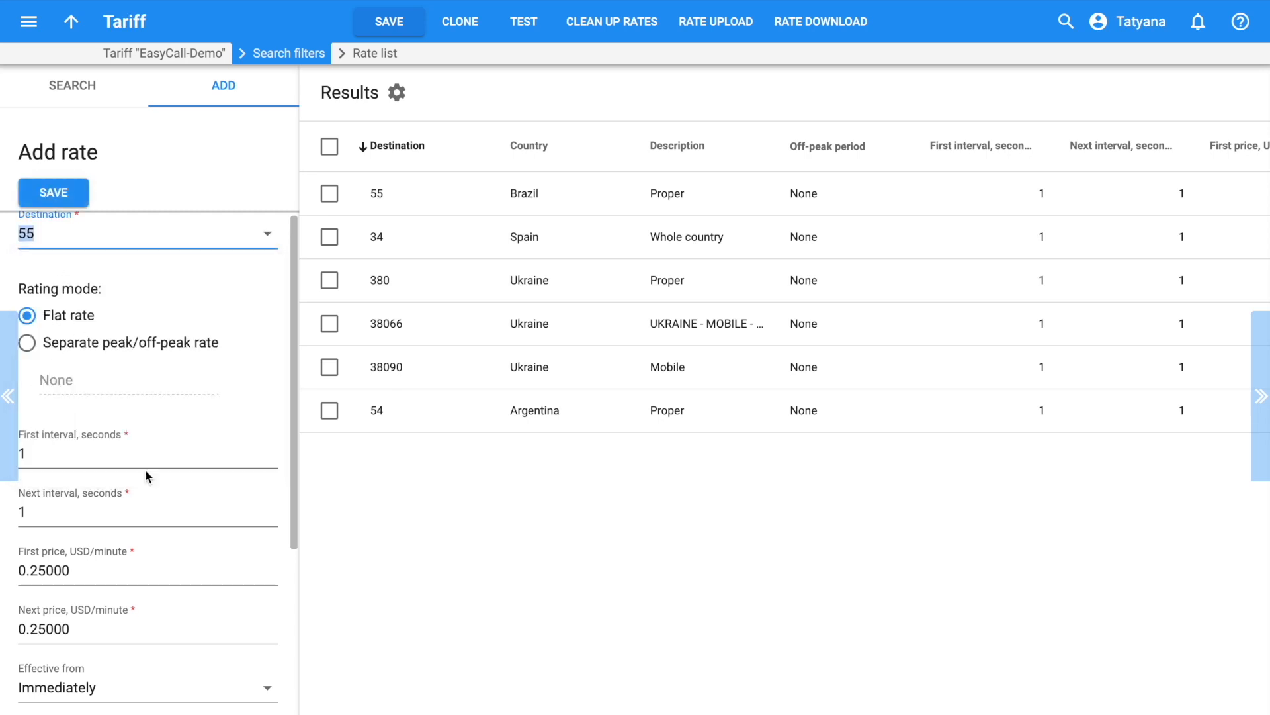
{"action": "scroll", "coordinate": [151, 490], "scroll_direction": "down", "scroll_amount": 4}
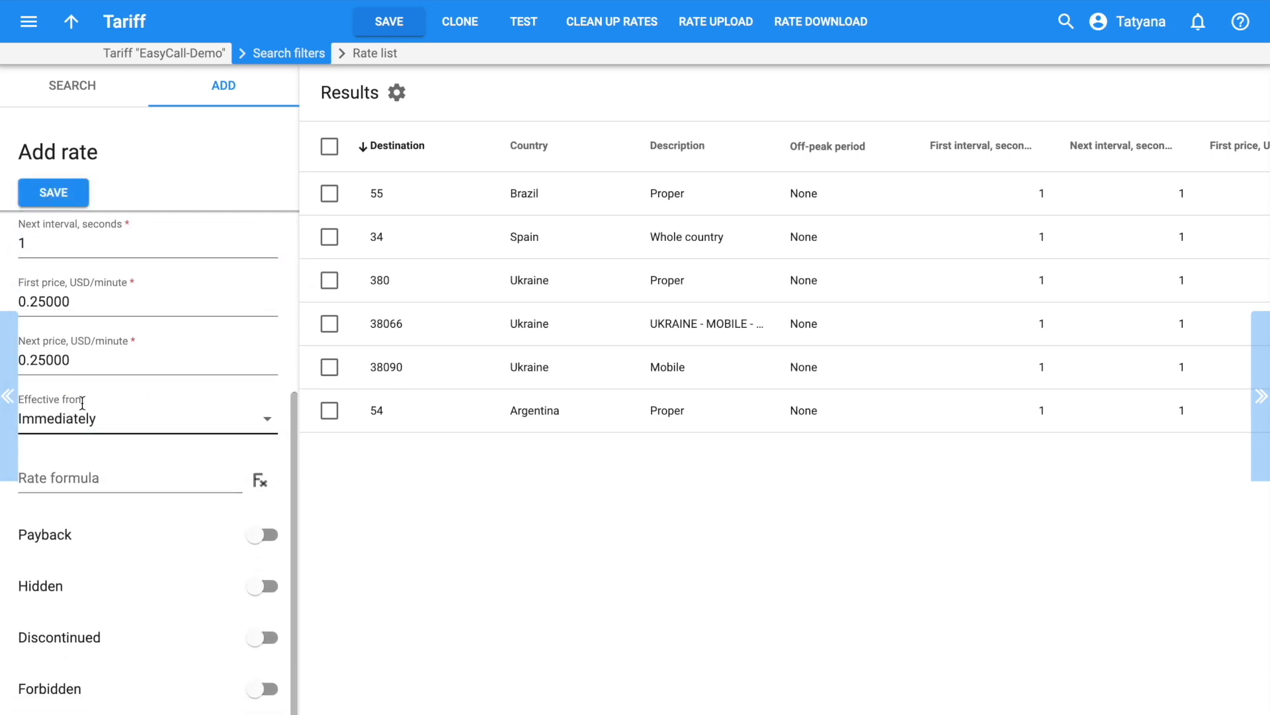
{"action": "left_click", "coordinate": [53, 192]}
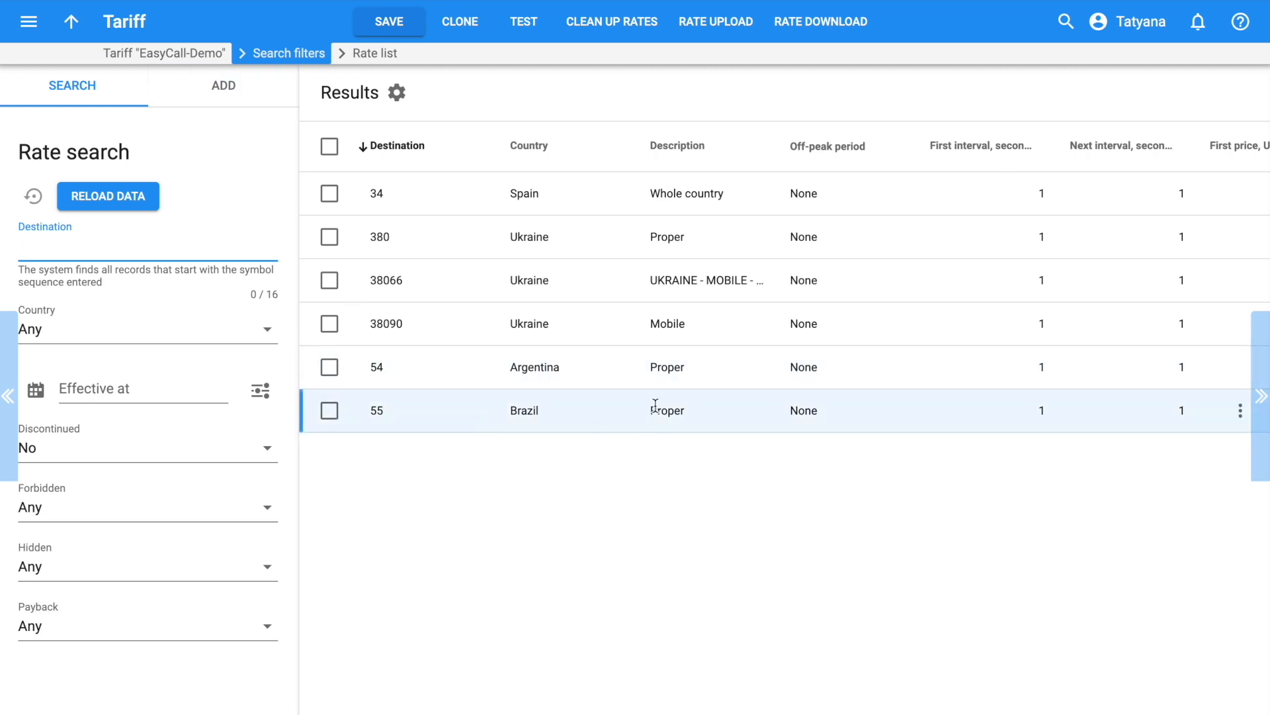
Set the Effective at rate filter to 'Effective at and before'
{"action": "scroll", "coordinate": [916, 397], "scroll_direction": "right", "scroll_amount": 4}
{"action": "scroll", "coordinate": [916, 399], "scroll_direction": "left", "scroll_amount": 1}
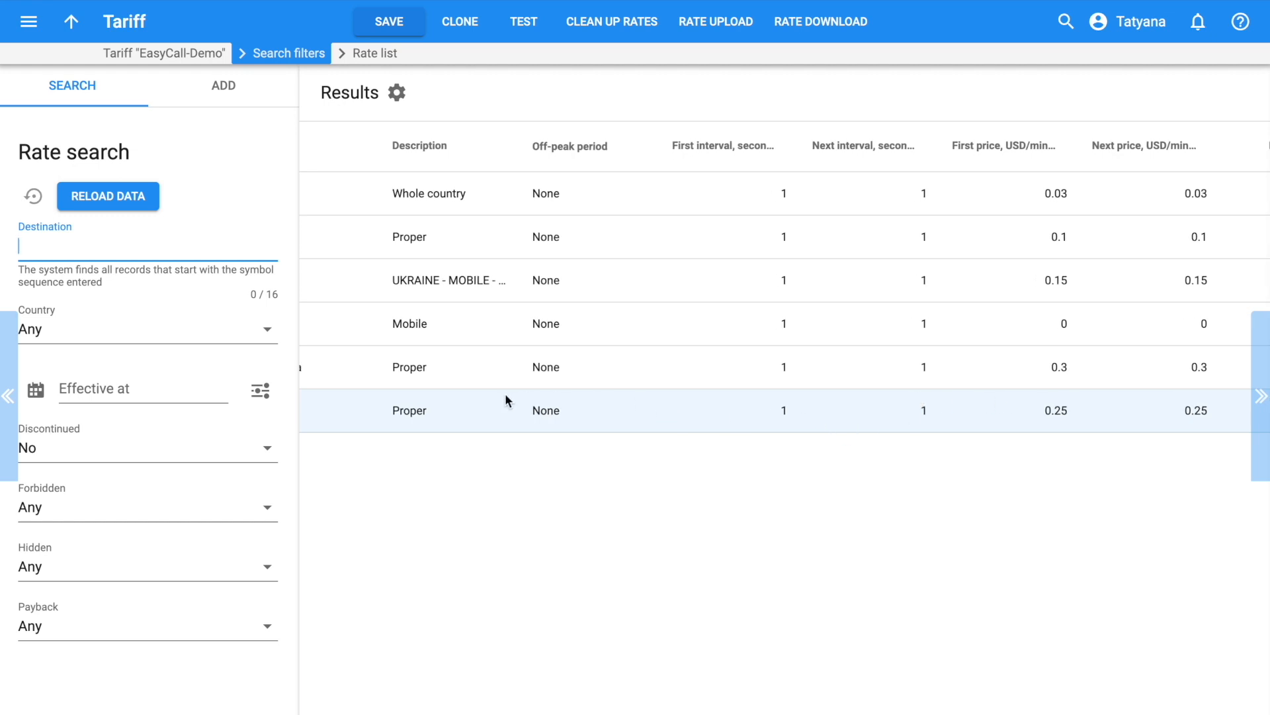
{"action": "scroll", "coordinate": [506, 395], "scroll_direction": "left", "scroll_amount": 4}
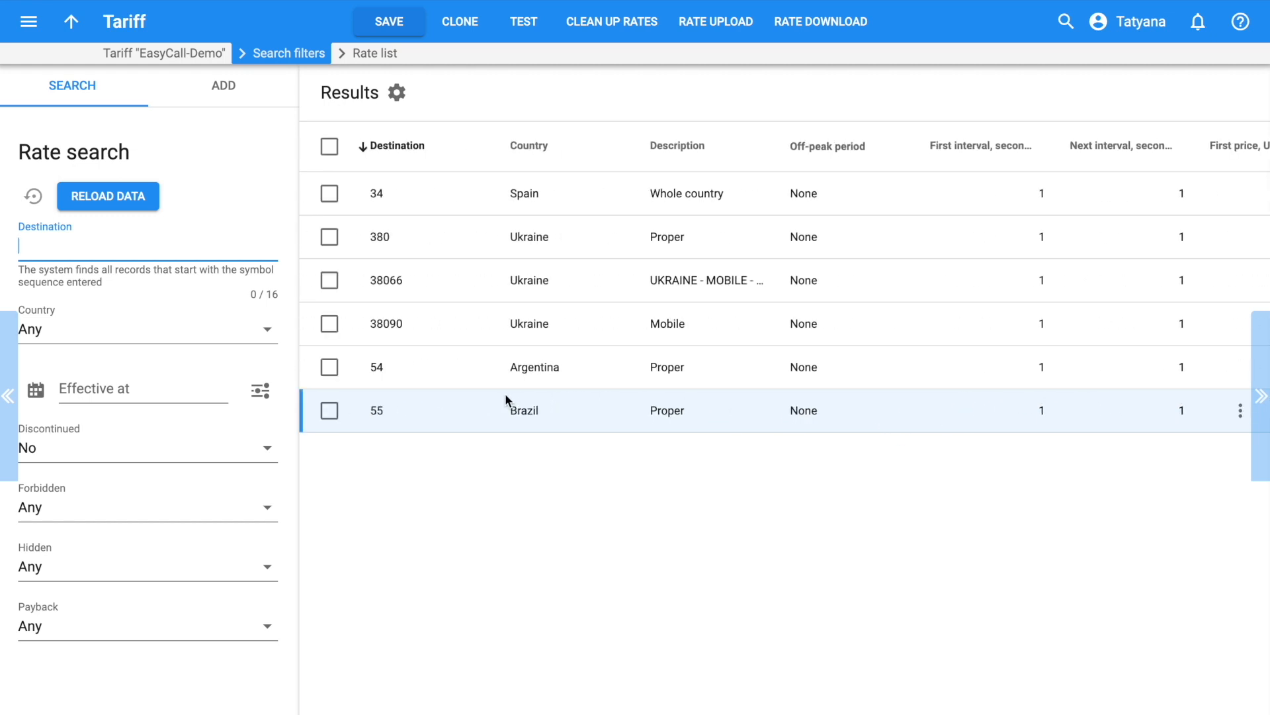
{"action": "left_click", "coordinate": [261, 391]}
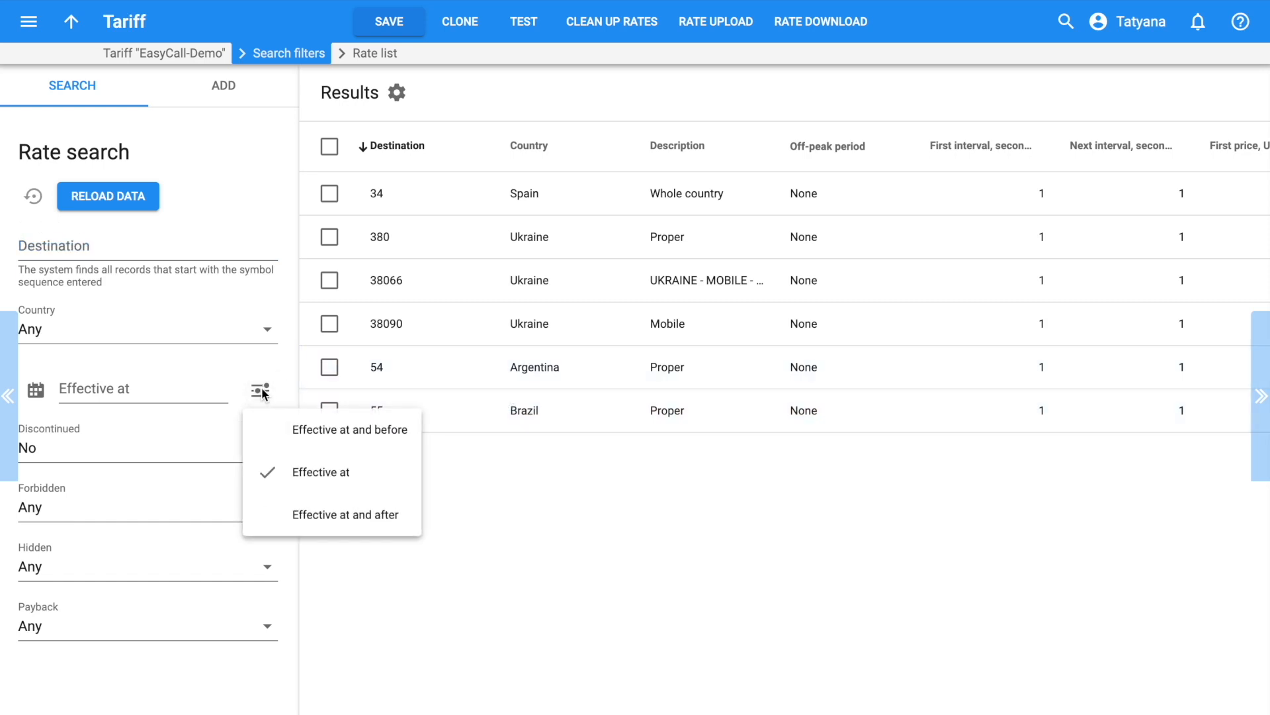
{"action": "left_click", "coordinate": [387, 430]}
Expand the Results table to show effective dates of the 0.25 and 0.35 Brazil rates
{"action": "scroll", "coordinate": [867, 463], "scroll_direction": "right", "scroll_amount": 8}
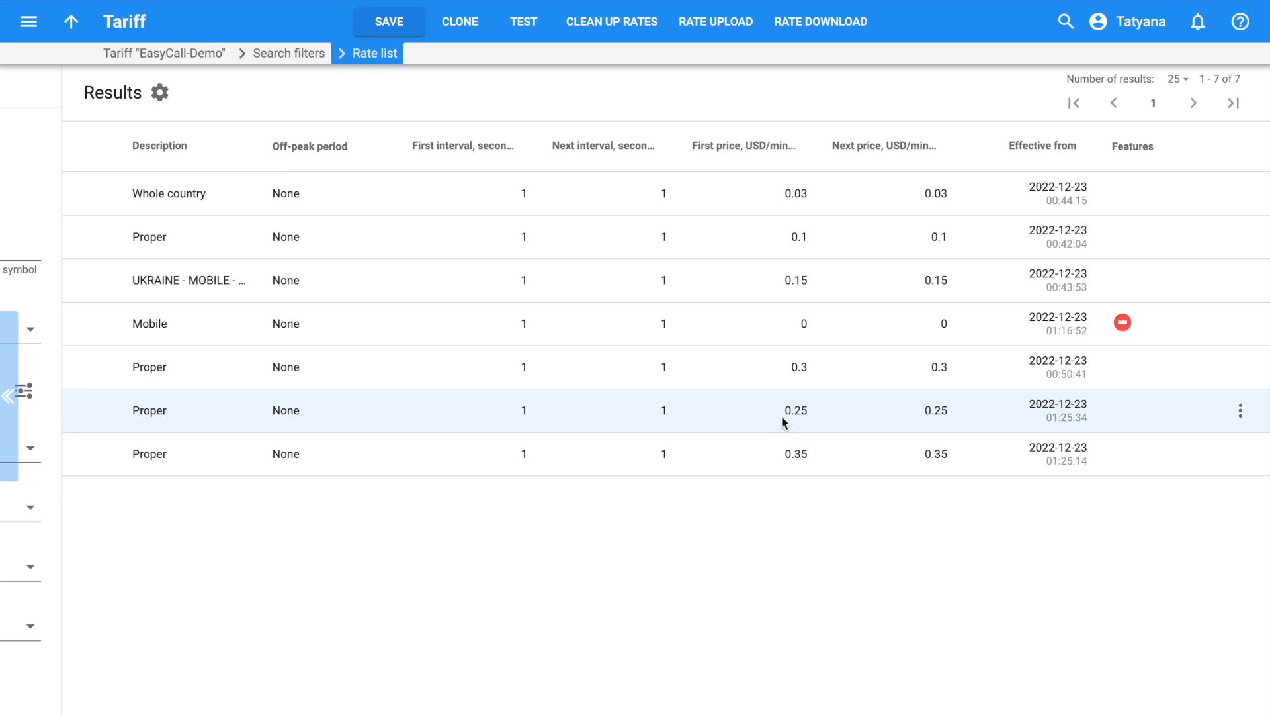
{"action": "left_click", "coordinate": [11, 410]}
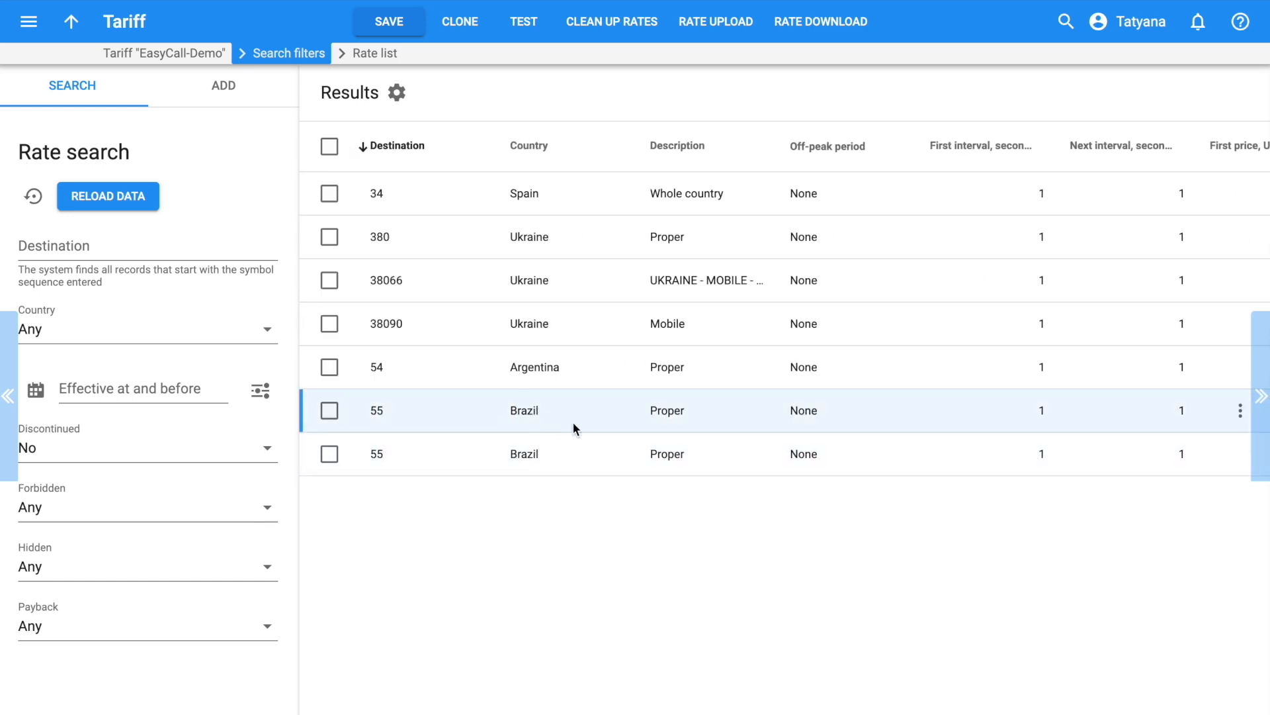
{"action": "scroll", "coordinate": [836, 428], "scroll_direction": "right", "scroll_amount": 4}
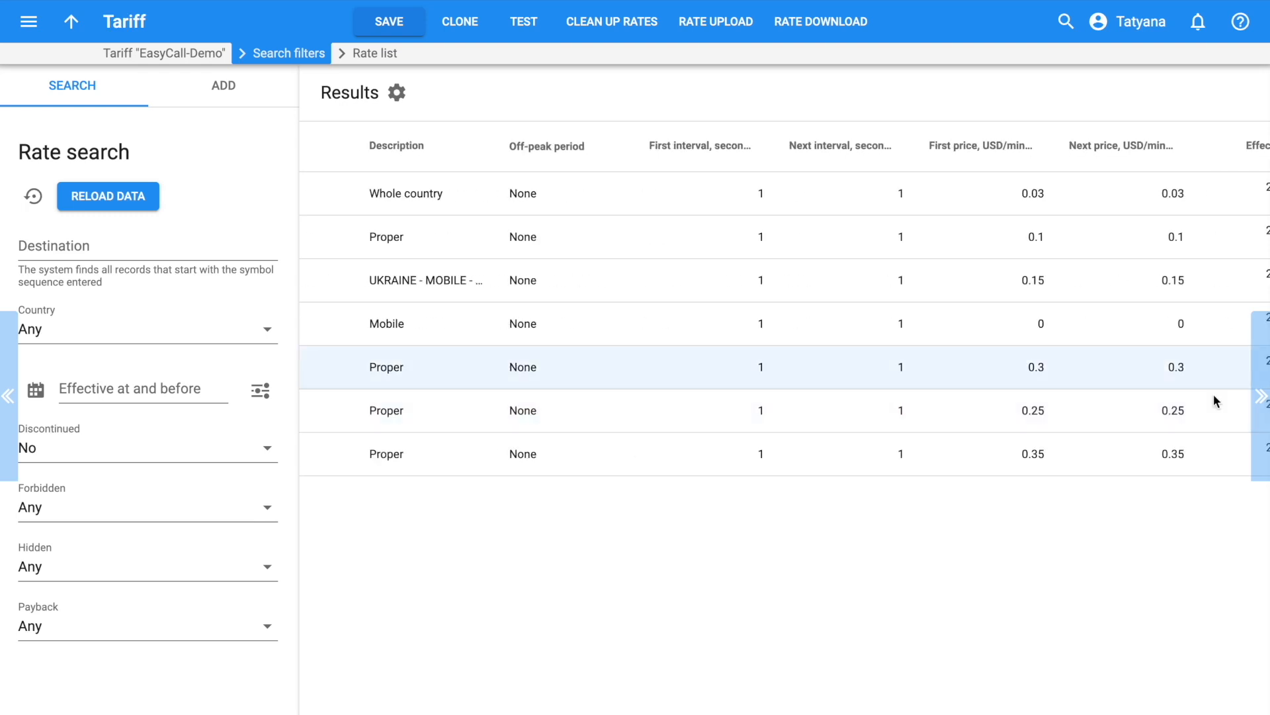
{"action": "left_click", "coordinate": [1260, 397]}
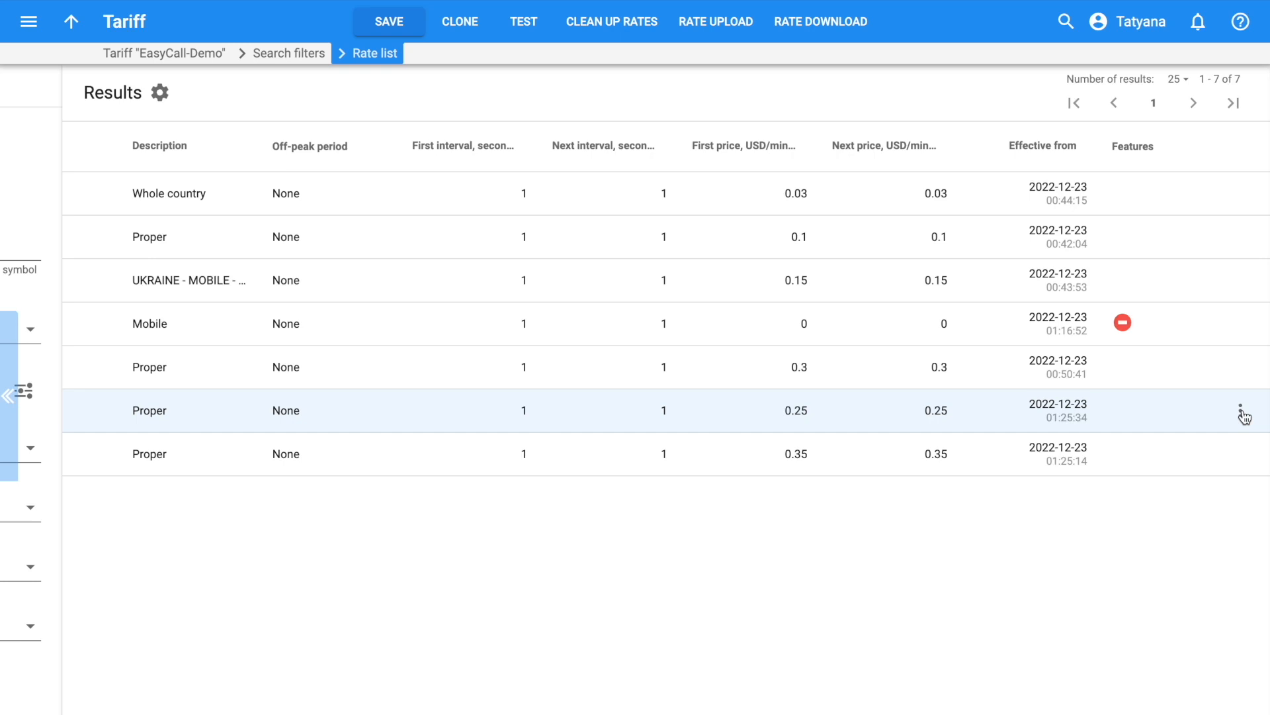
Edit the 0.25 USD/minute 55 Brazil rate, switch on Discontinued, and save
{"action": "left_click", "coordinate": [1240, 413]}
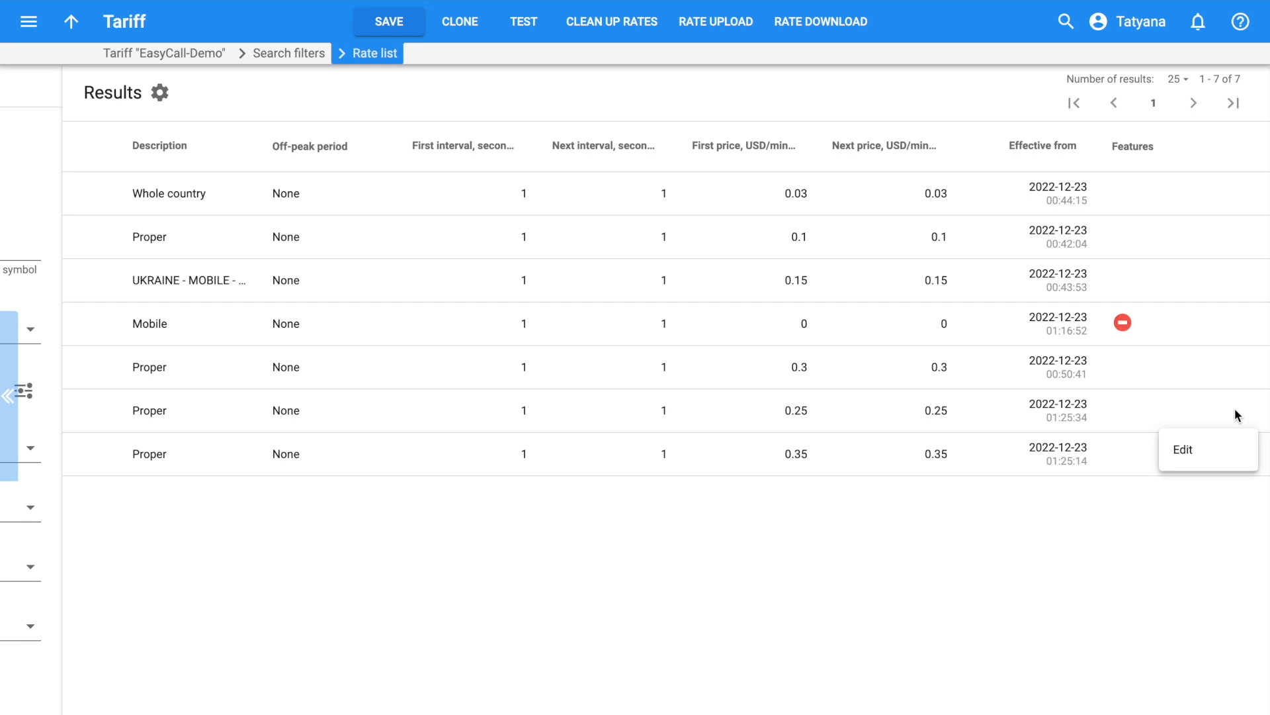
{"action": "left_click", "coordinate": [1218, 449]}
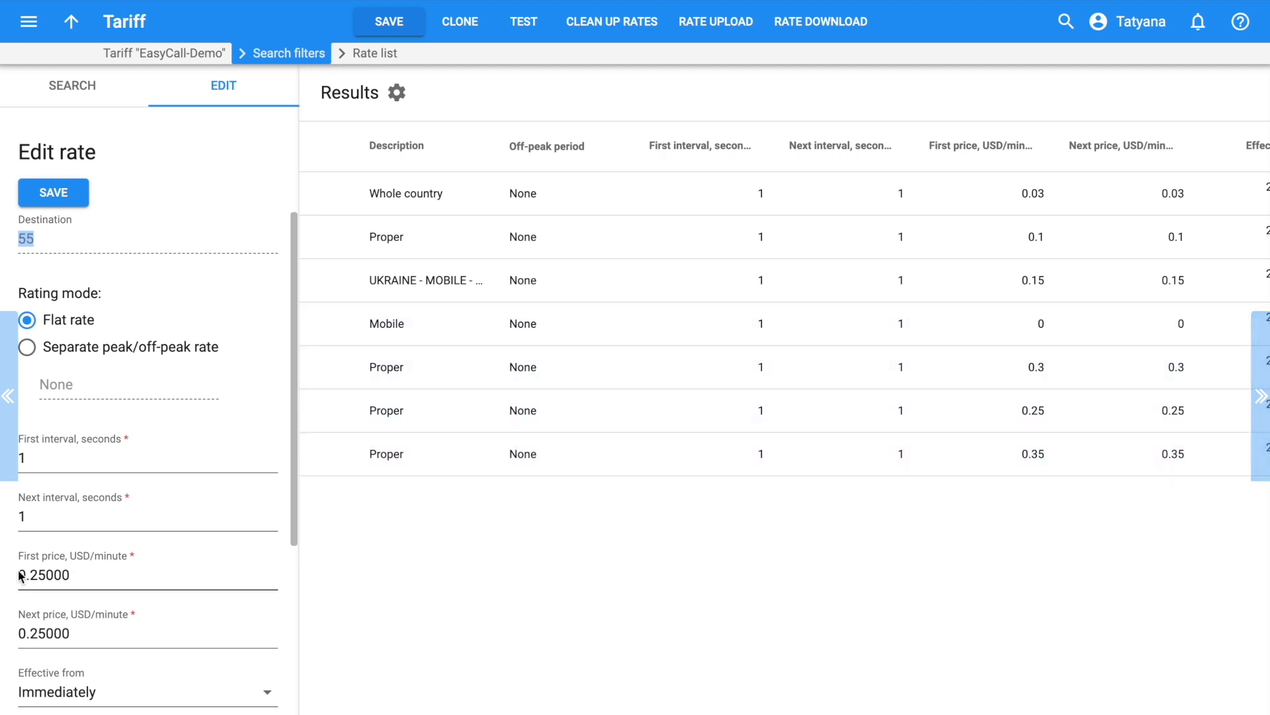
{"action": "scroll", "coordinate": [99, 593], "scroll_direction": "down", "scroll_amount": 4}
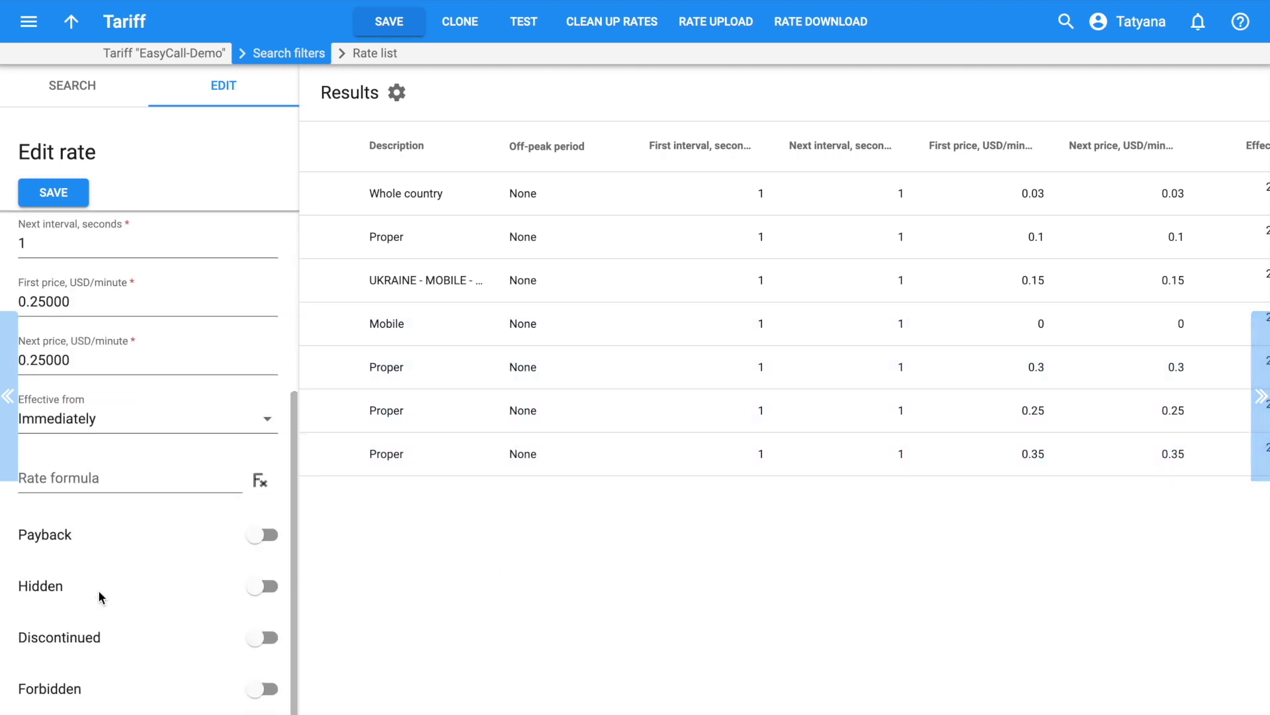
{"action": "left_click", "coordinate": [268, 639]}
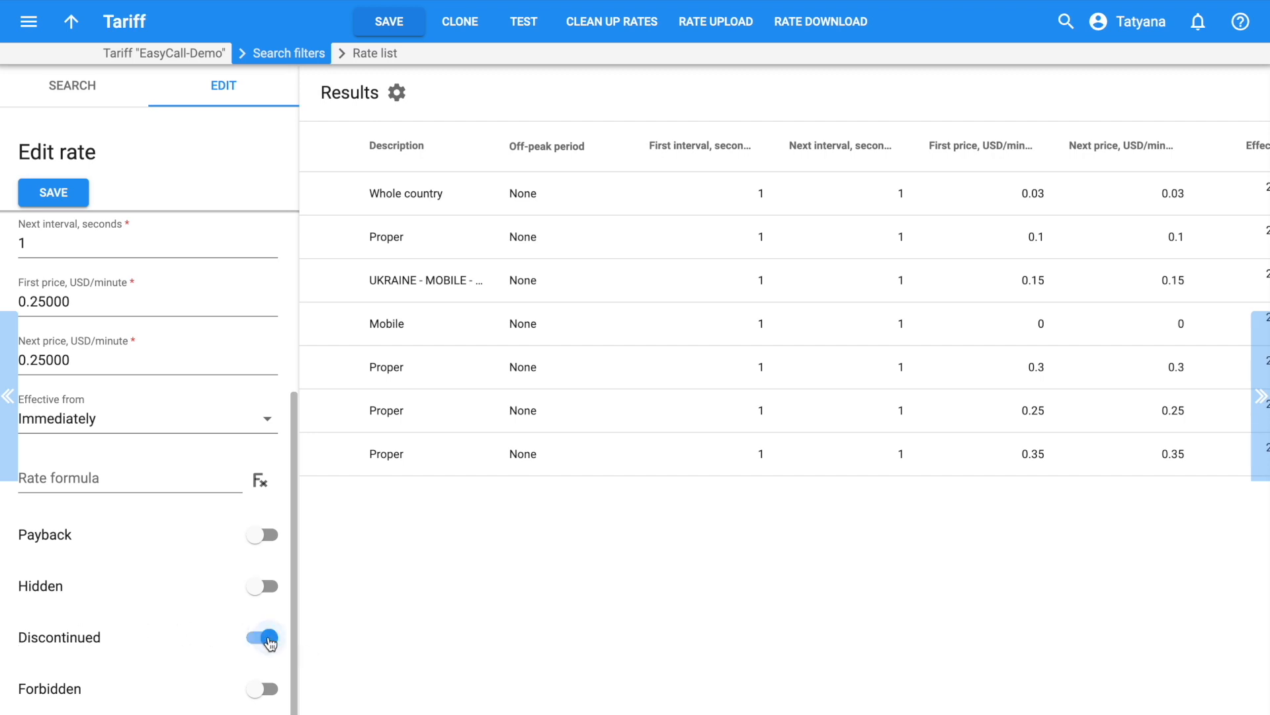
{"action": "left_click", "coordinate": [52, 194]}
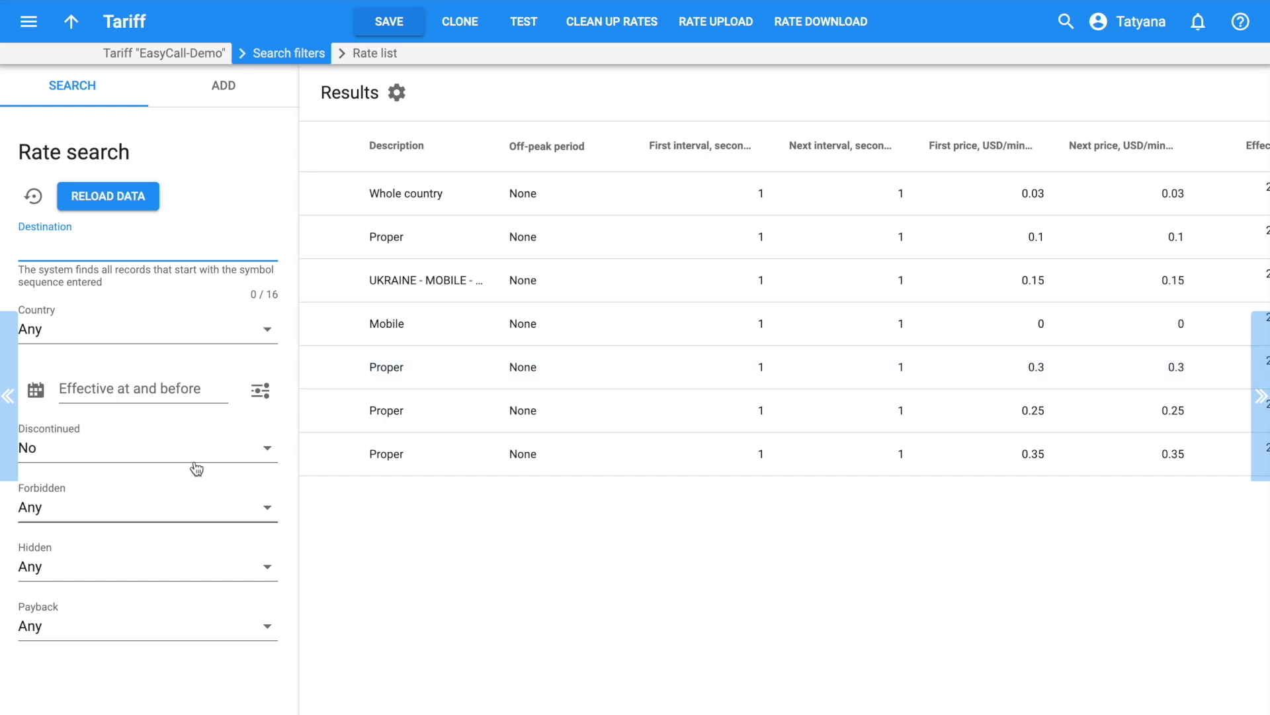
Filter the rate list to Discontinued = Yes and show the Features column
{"action": "left_click", "coordinate": [221, 449]}
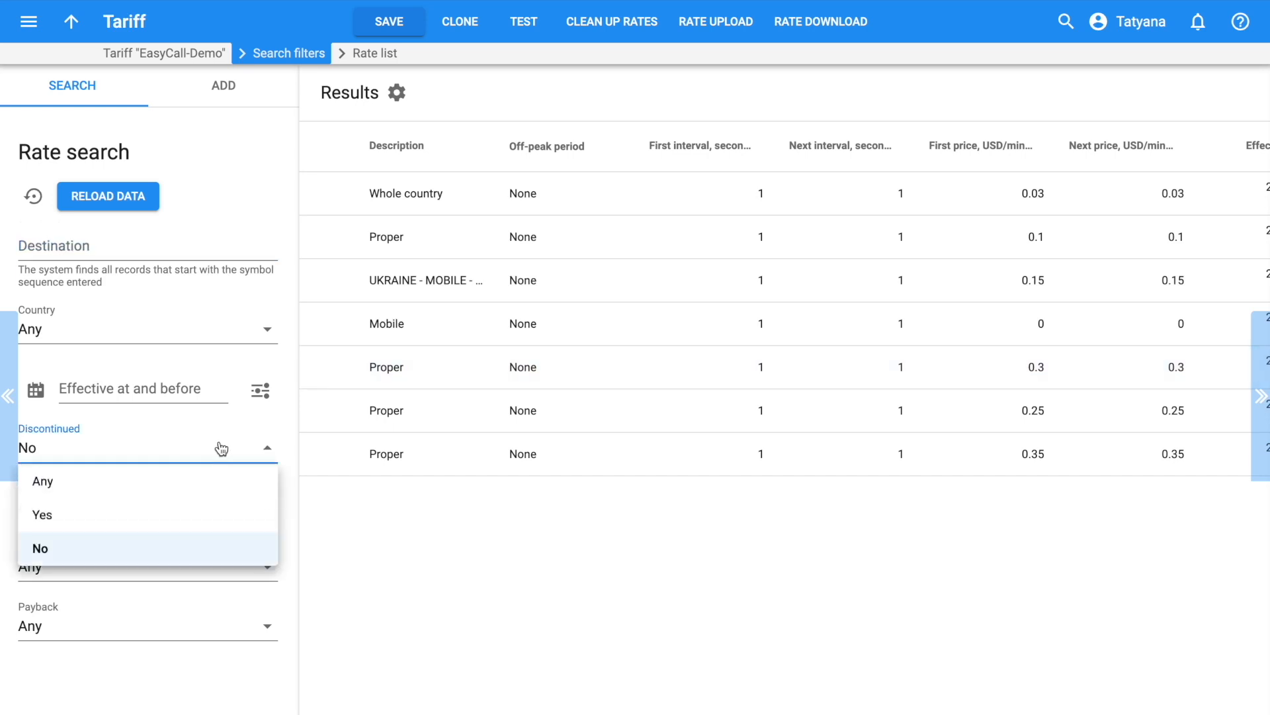
{"action": "left_click", "coordinate": [65, 519]}
{"action": "left_click", "coordinate": [127, 197]}
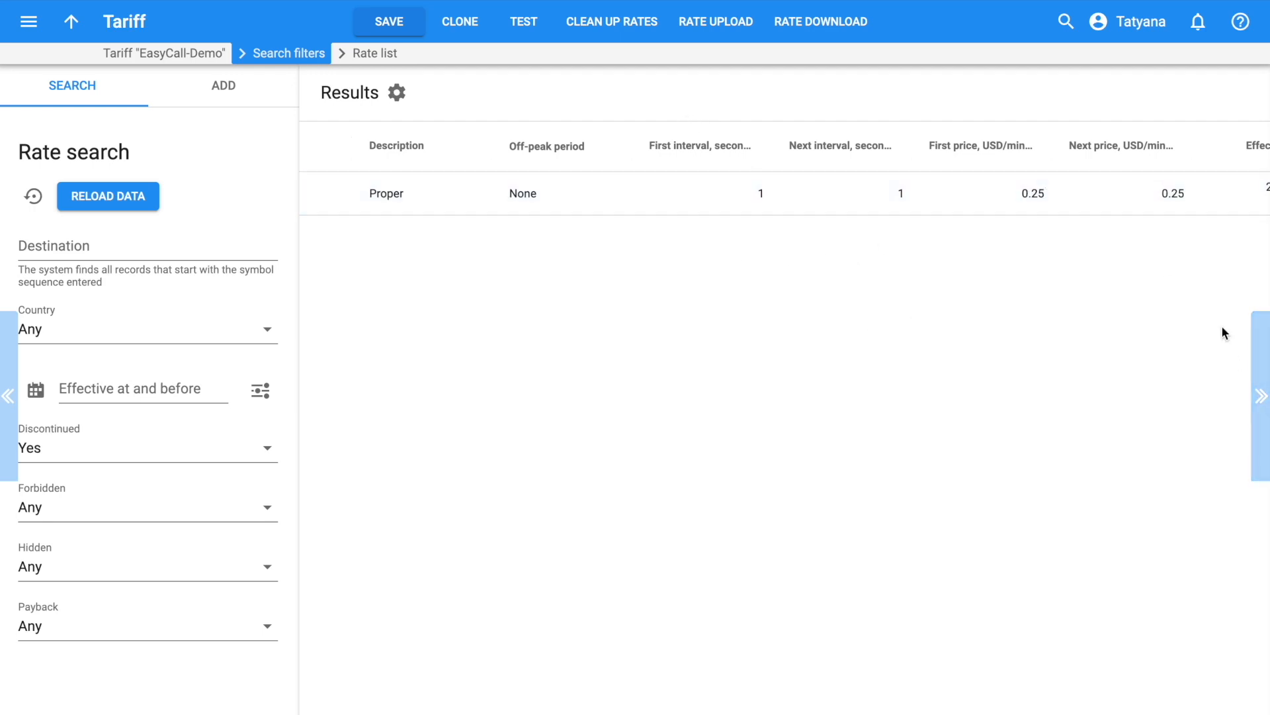
{"action": "left_click", "coordinate": [1260, 395]}
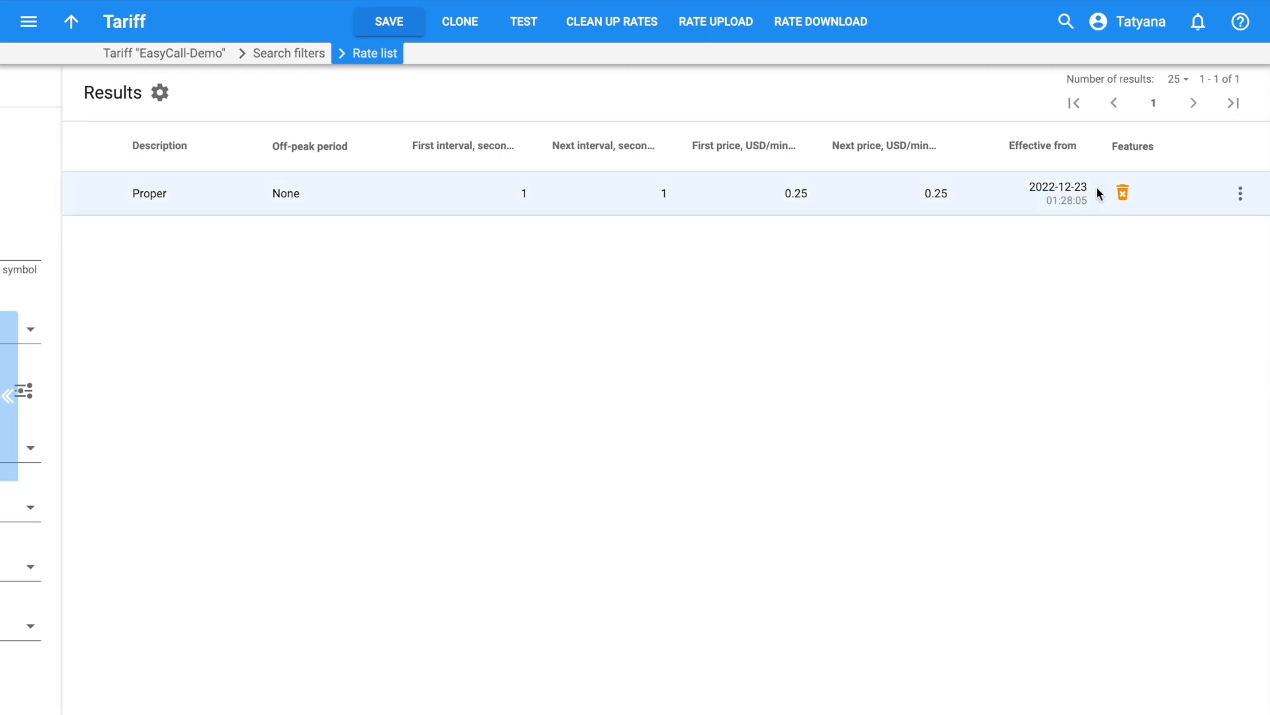